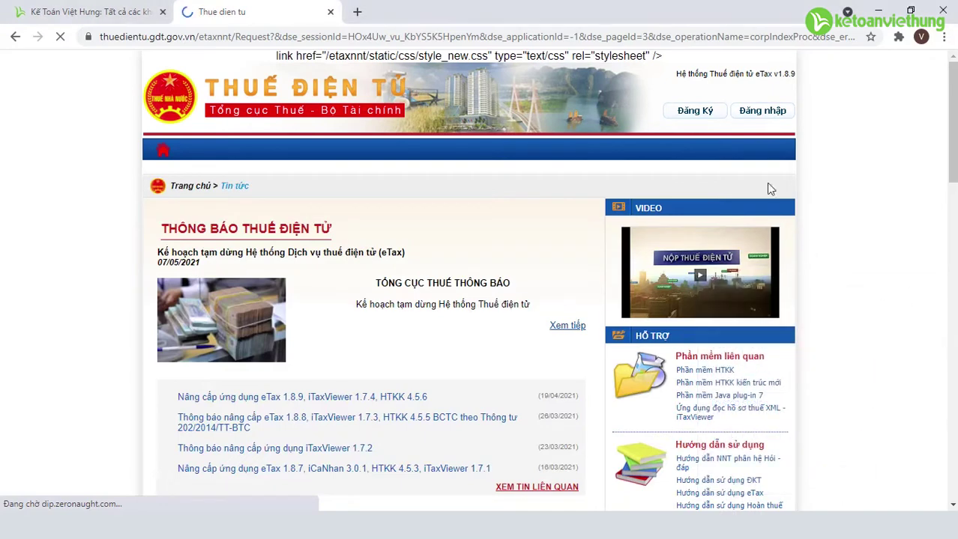
Log in to eTax as Người nộp thuế with the account credentials and captcha
scroll(756, 128, "down", 2)
scroll(578, 152, "up", 2)
scroll(578, 152, "up", 1)
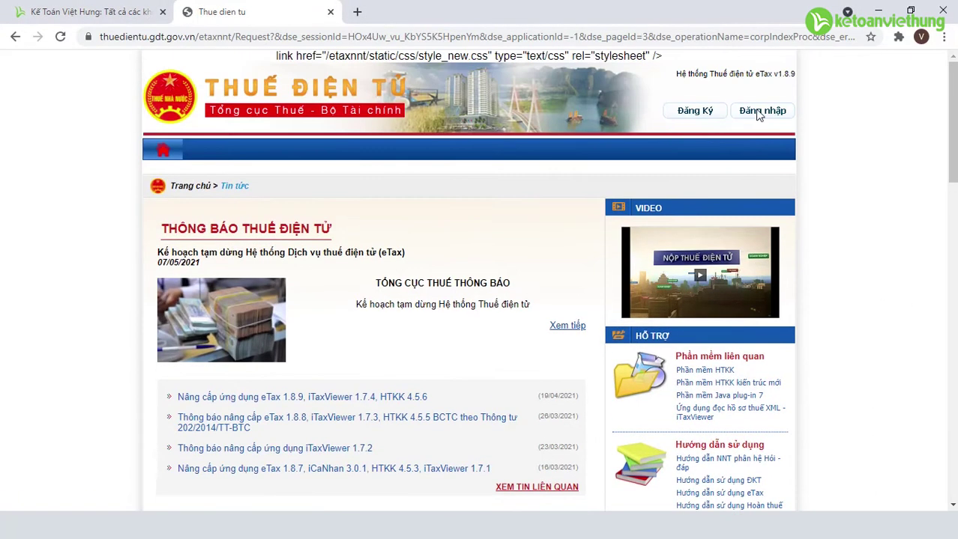
left_click(759, 112)
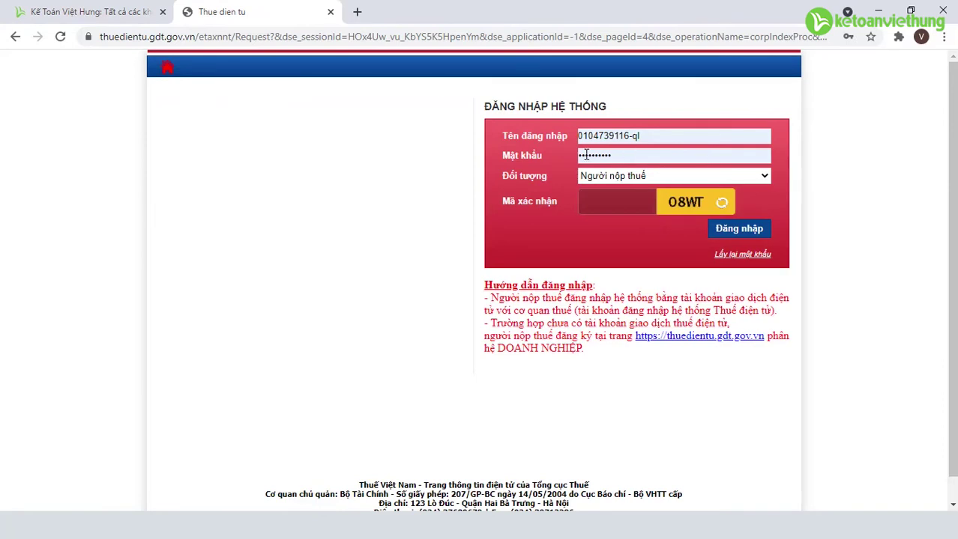
left_click(619, 204)
type("08WT")
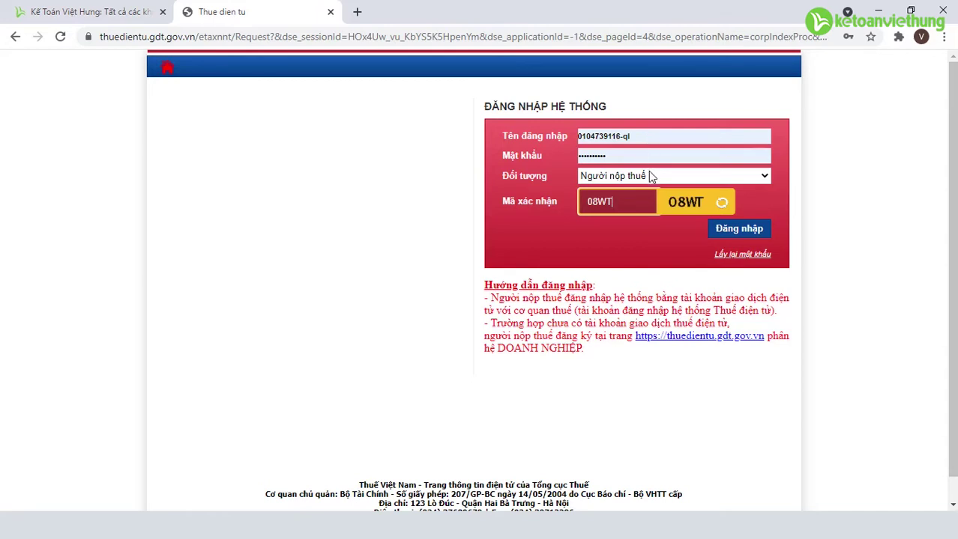
left_click(736, 232)
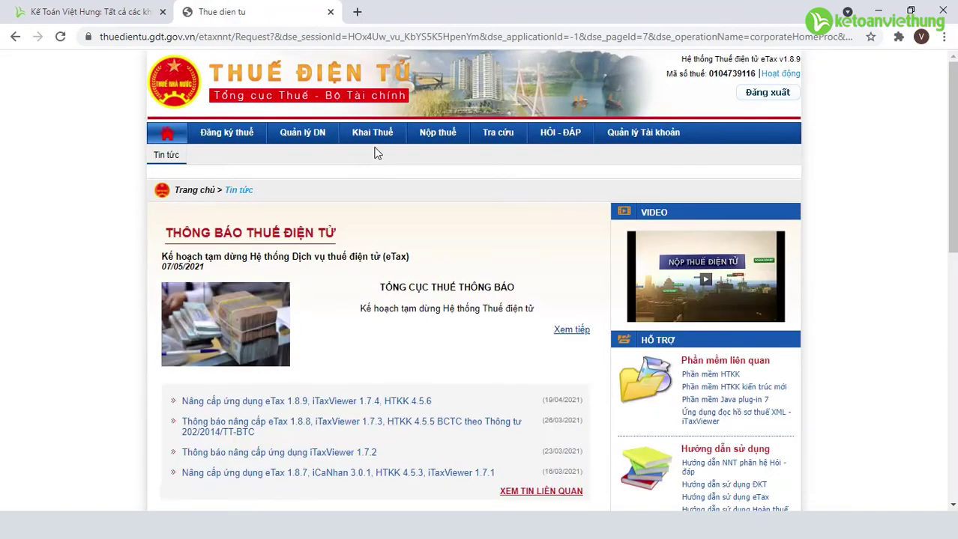
Open the Tra cứu > Tờ khai lookup and choose the 01/GTGT declaration type
left_click(493, 141)
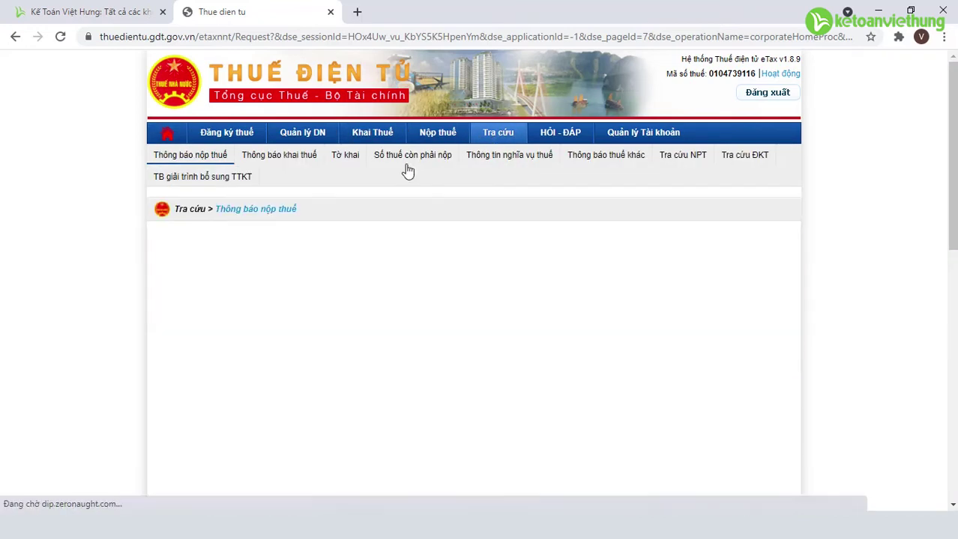
left_click(347, 156)
left_click(654, 253)
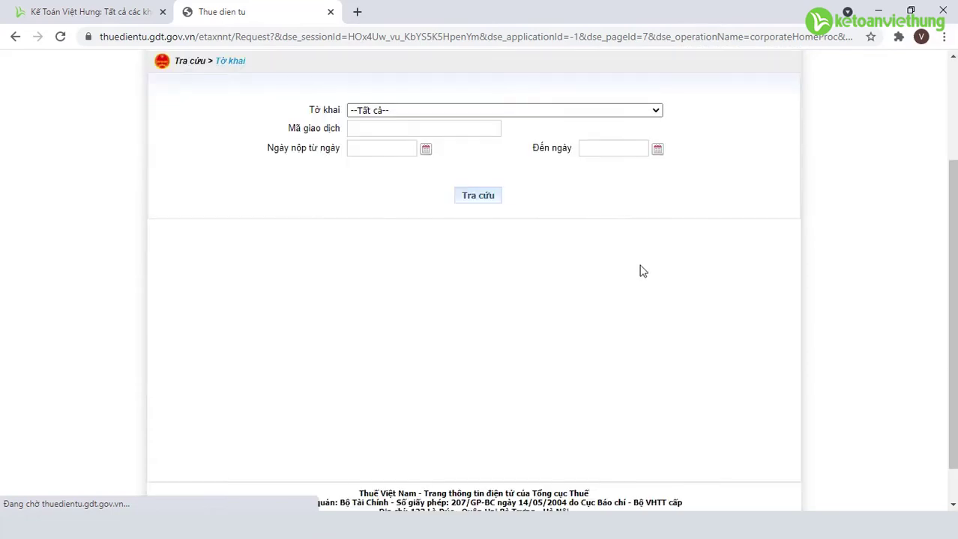
left_click(657, 252)
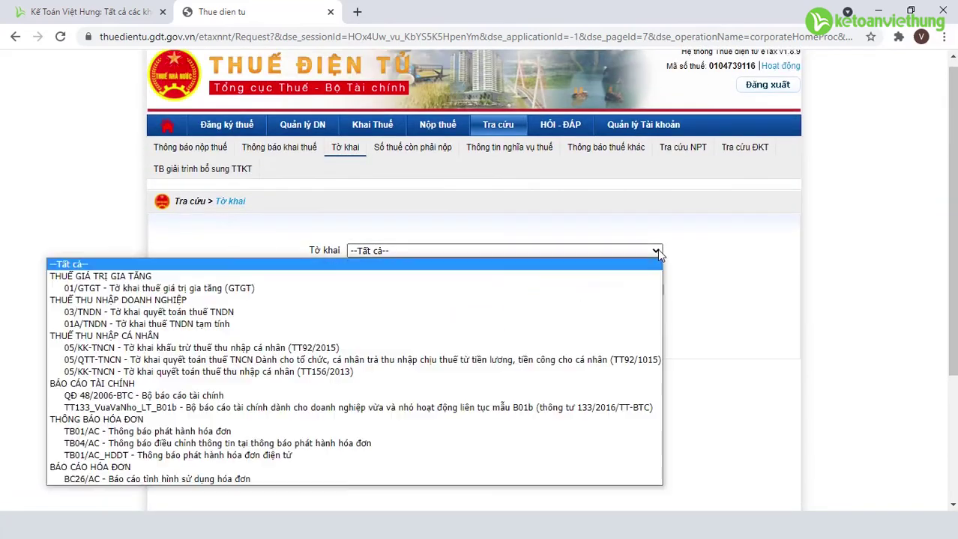
left_click(508, 291)
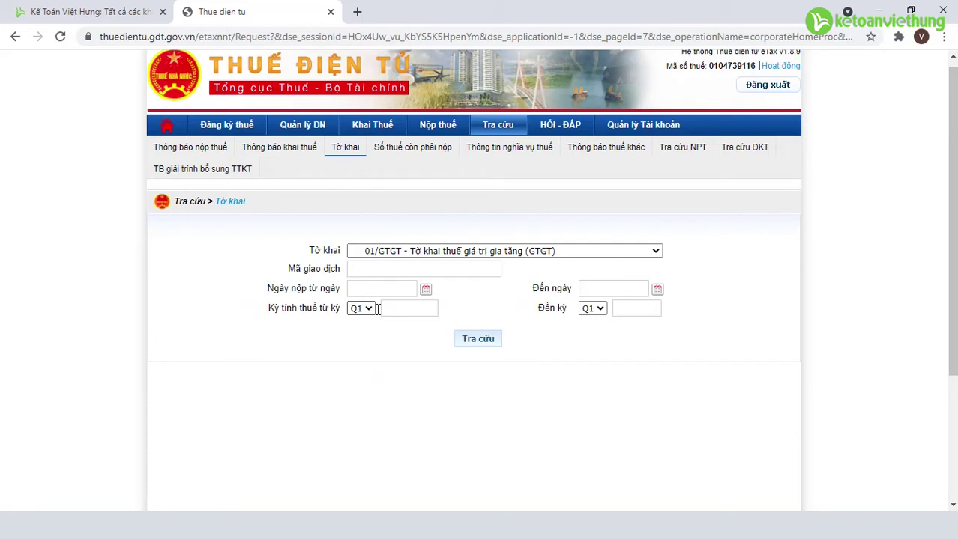
Set Kỳ tính thuế from Q4 2020 to Q1 2021 and run the search
left_click(367, 309)
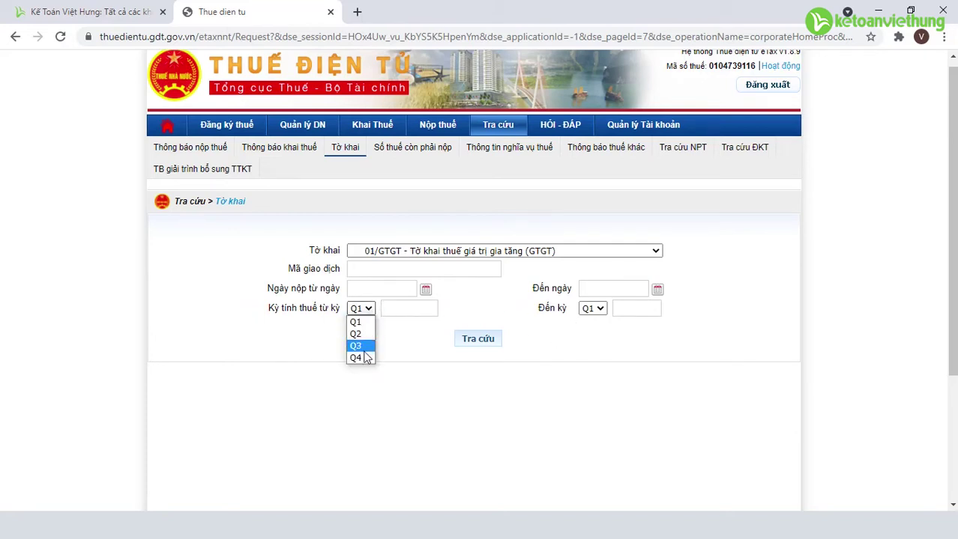
left_click(367, 358)
left_click(401, 307)
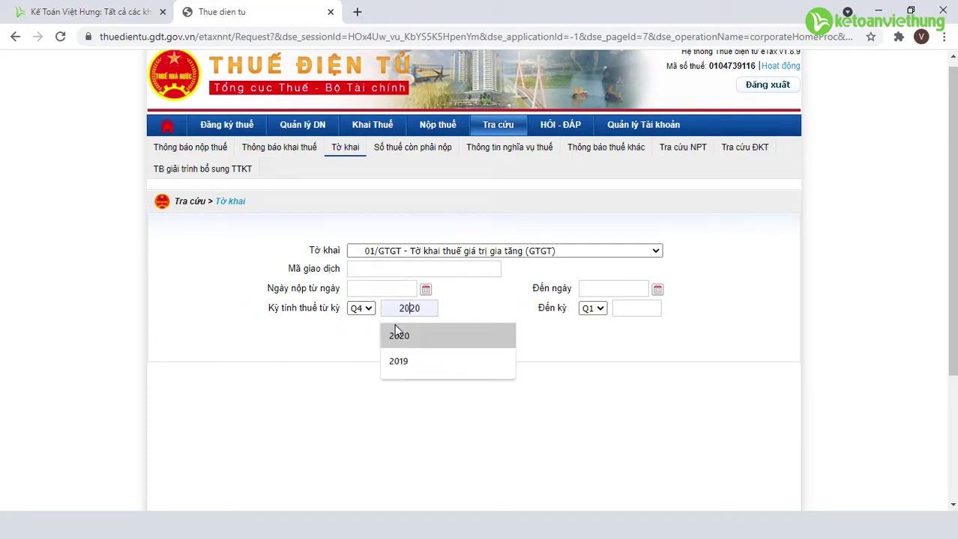
left_click(397, 336)
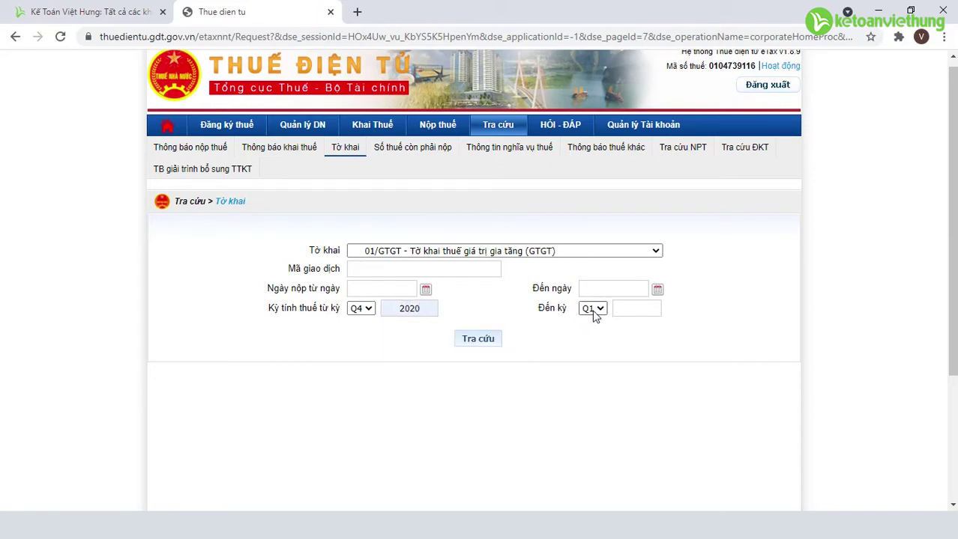
left_click(369, 310)
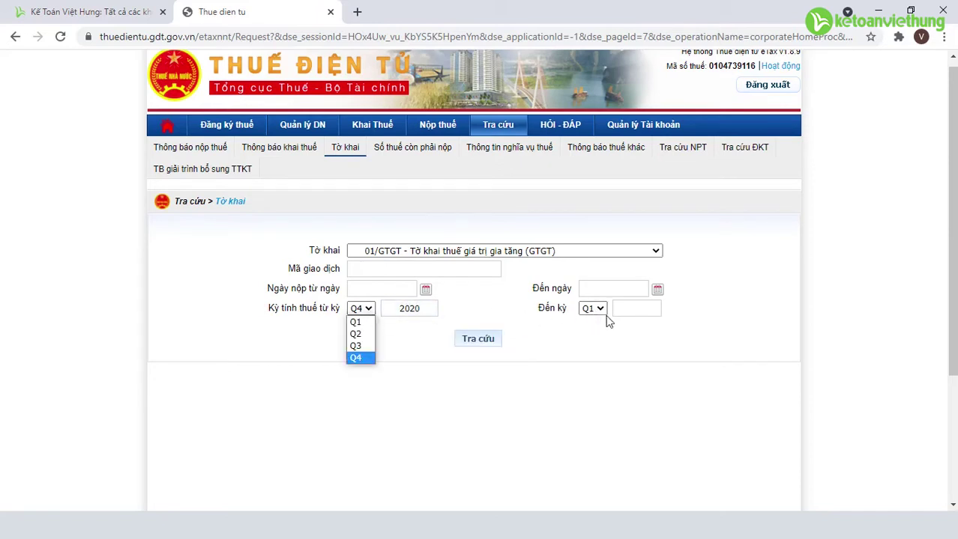
left_click(625, 308)
type("20")
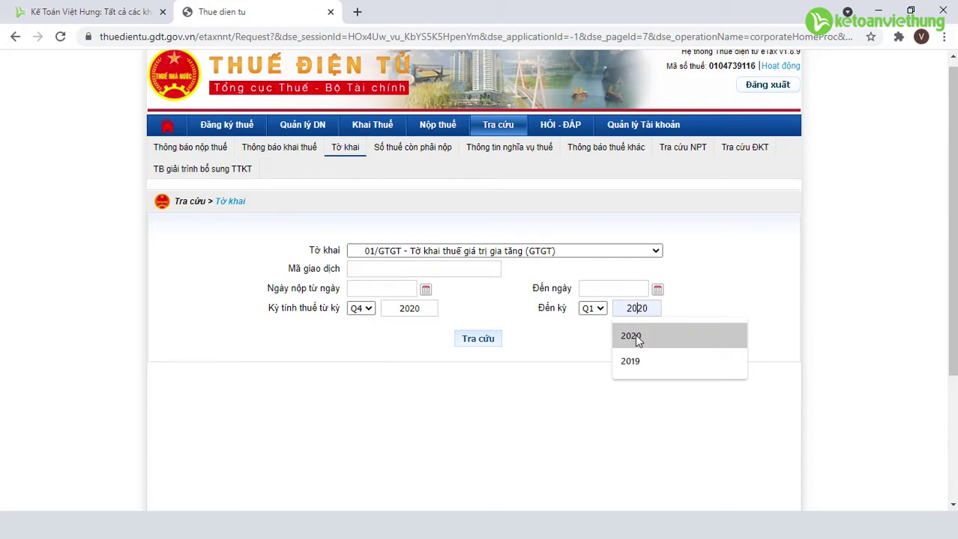
type("21")
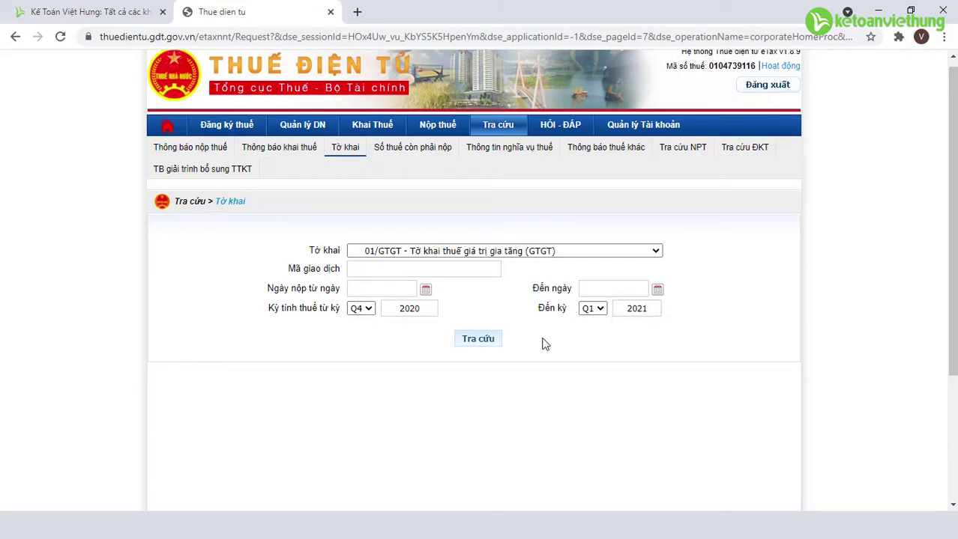
left_click(483, 345)
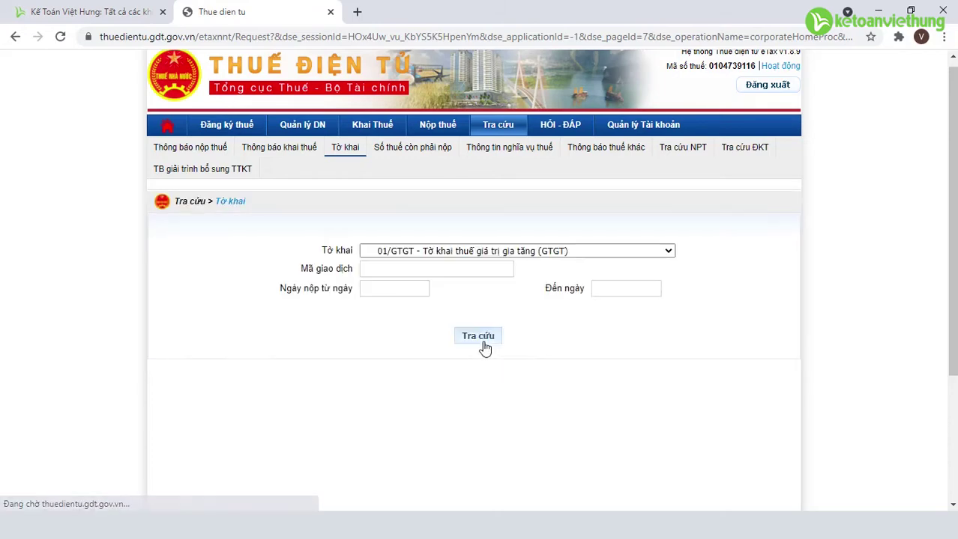
Download the Q1/2021 01/GTGT declaration XML and show it in its folder
scroll(486, 346, "down", 5)
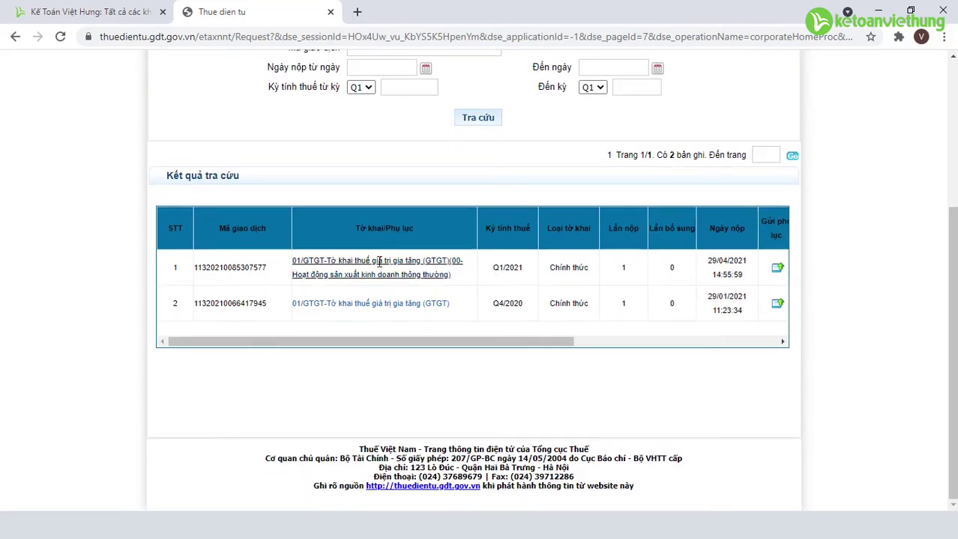
left_click(347, 263)
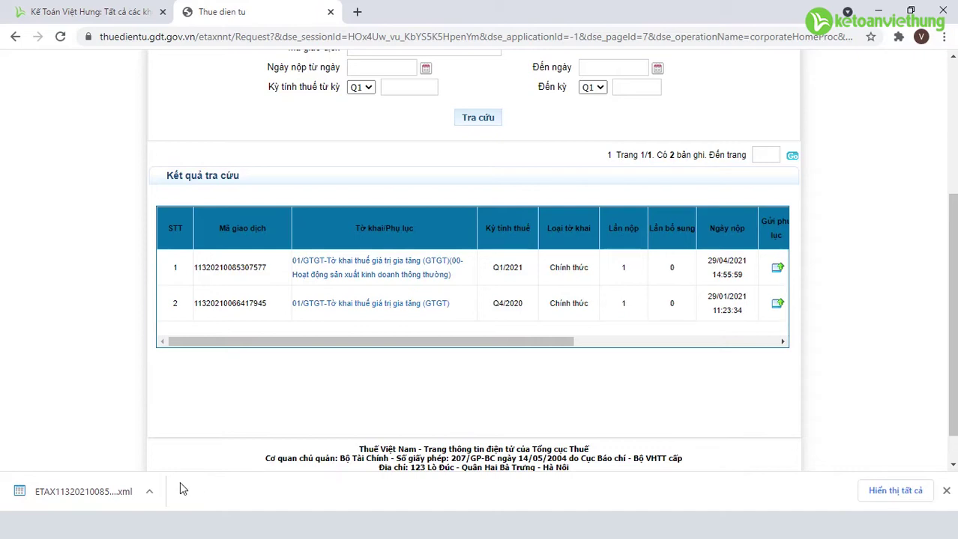
left_click(149, 491)
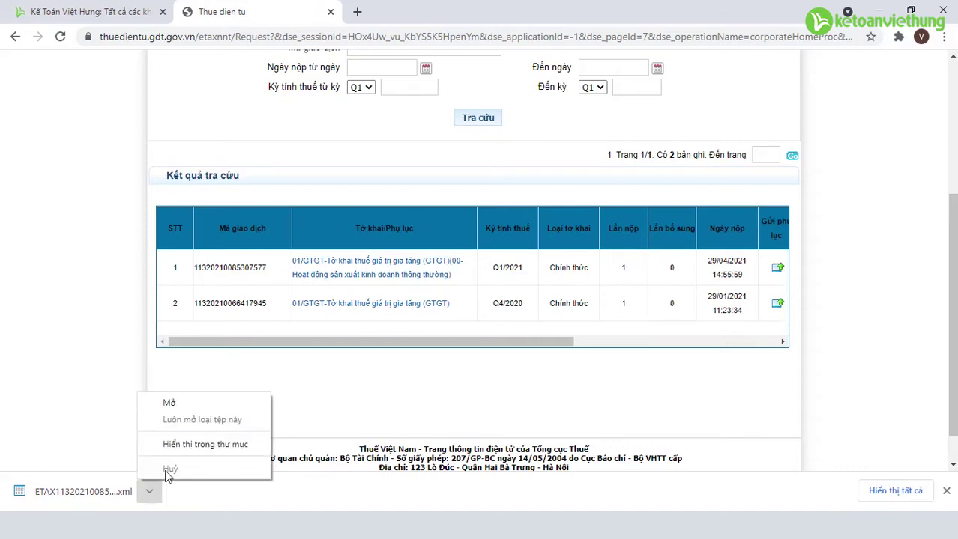
left_click(201, 450)
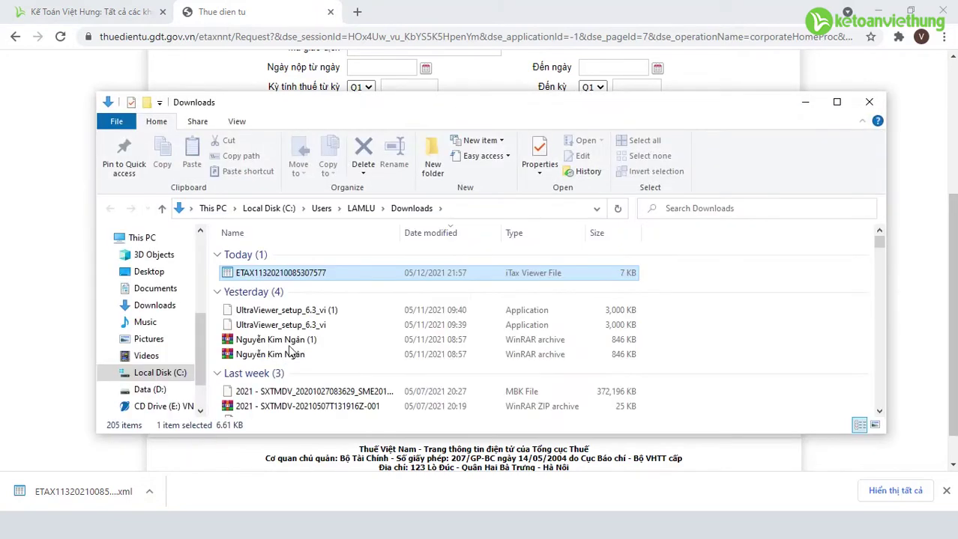
Open the ETAX declaration file from Downloads in iTax Viewer
double_click(315, 274)
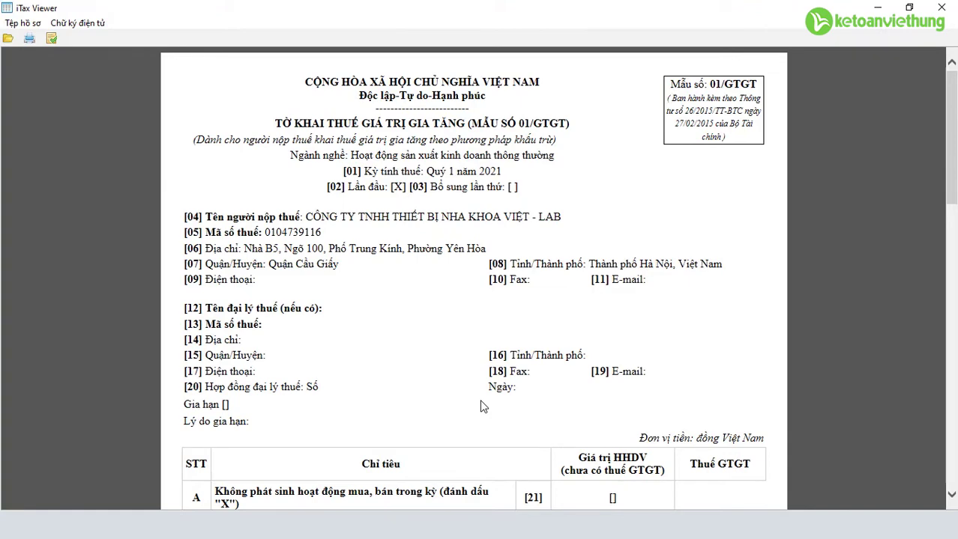
Highlight the row [40] payable VAT of 8.809.338, then return to the eTax browser page
scroll(481, 406, "down", 10)
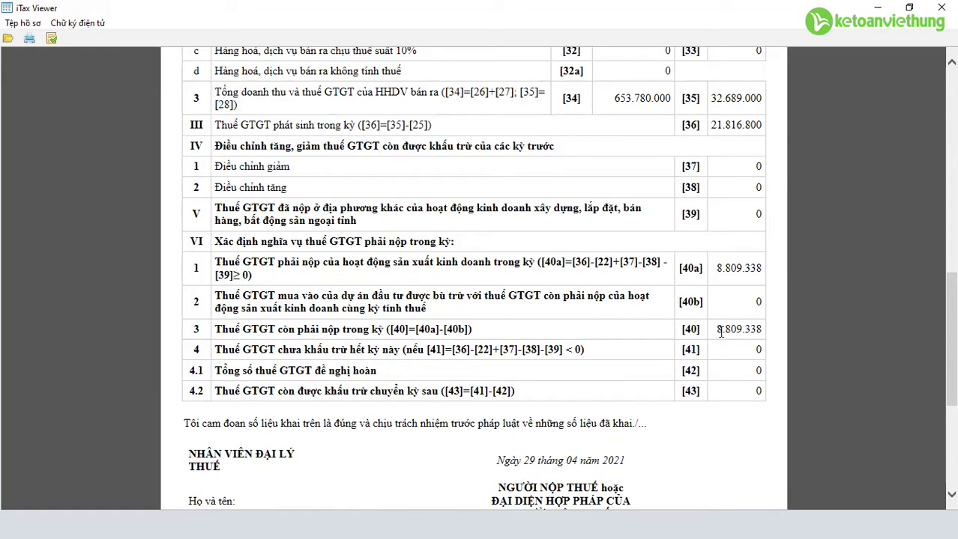
left_click_drag(716, 336, 764, 335)
left_click(745, 334)
left_click_drag(717, 335, 767, 330)
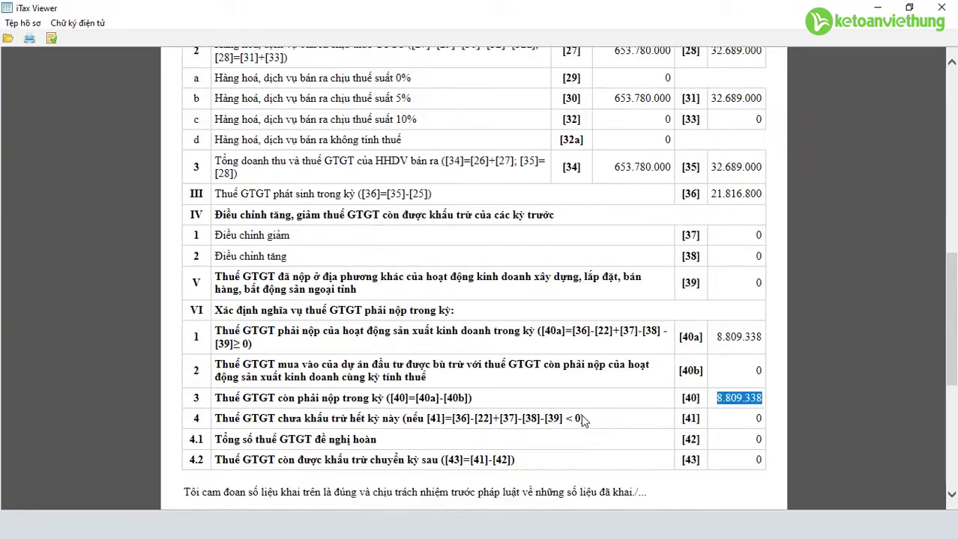
scroll(581, 415, "up", 5)
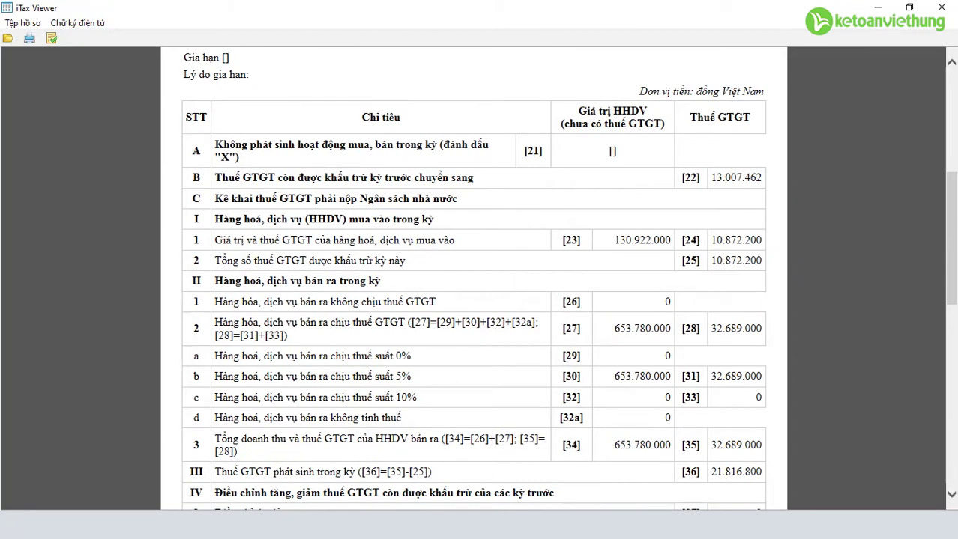
key("alt+Tab")
scroll(645, 167, "up", 4)
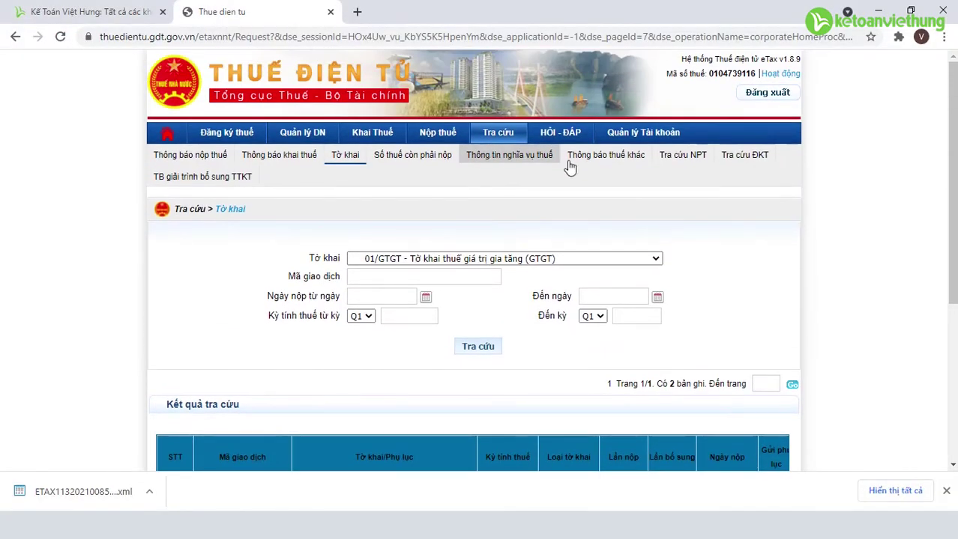
Start a new payment slip paid through BIDV (Ngân hàng TMCP Đầu tư và Phát triển)
left_click(443, 135)
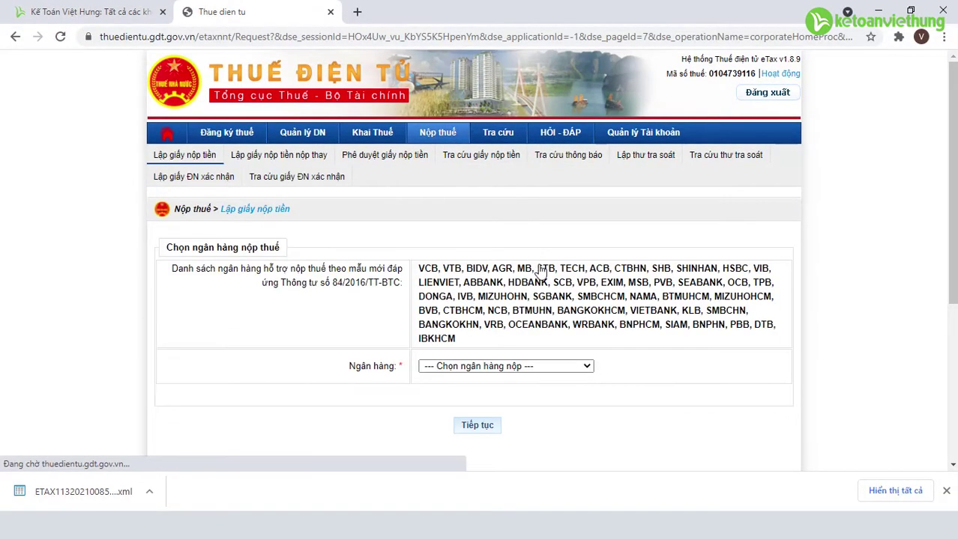
scroll(541, 272, "down", 2)
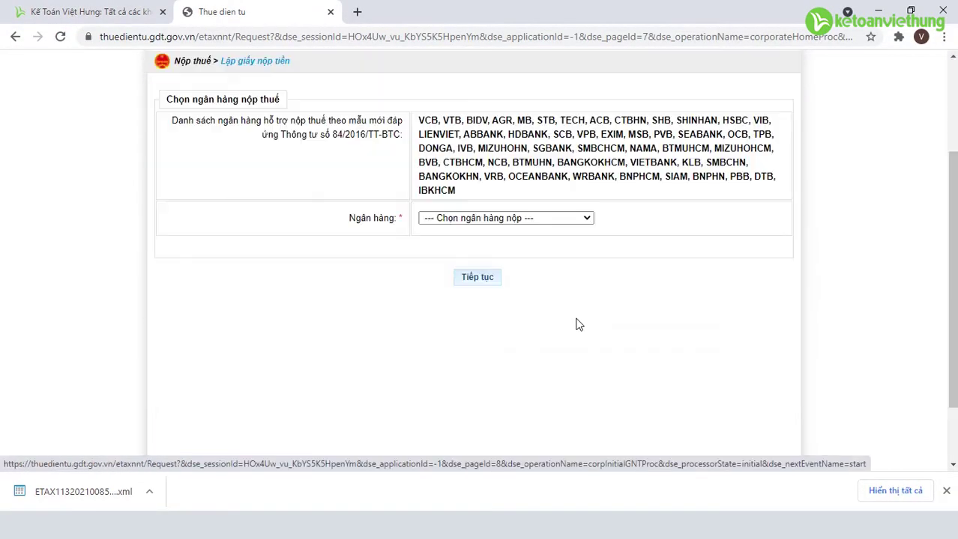
left_click(590, 222)
left_click(569, 240)
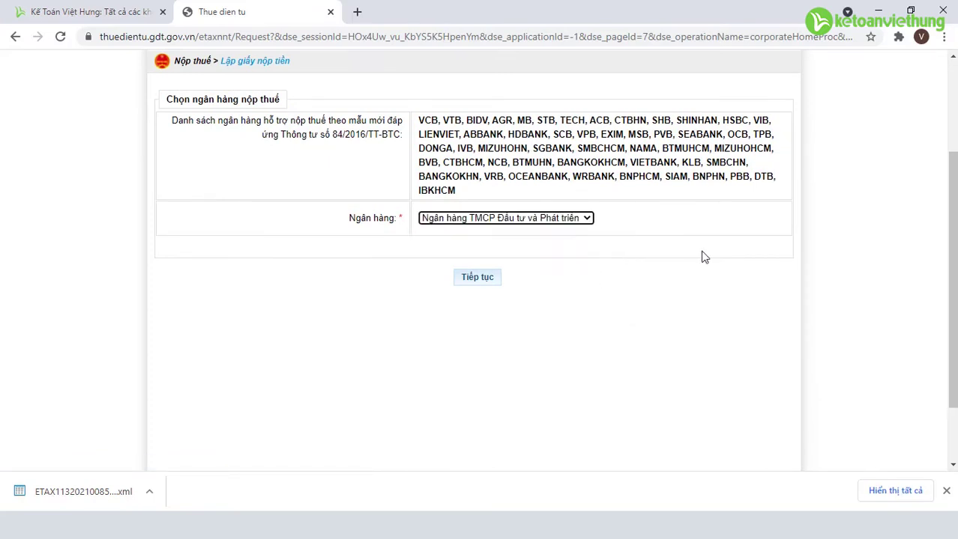
left_click(478, 280)
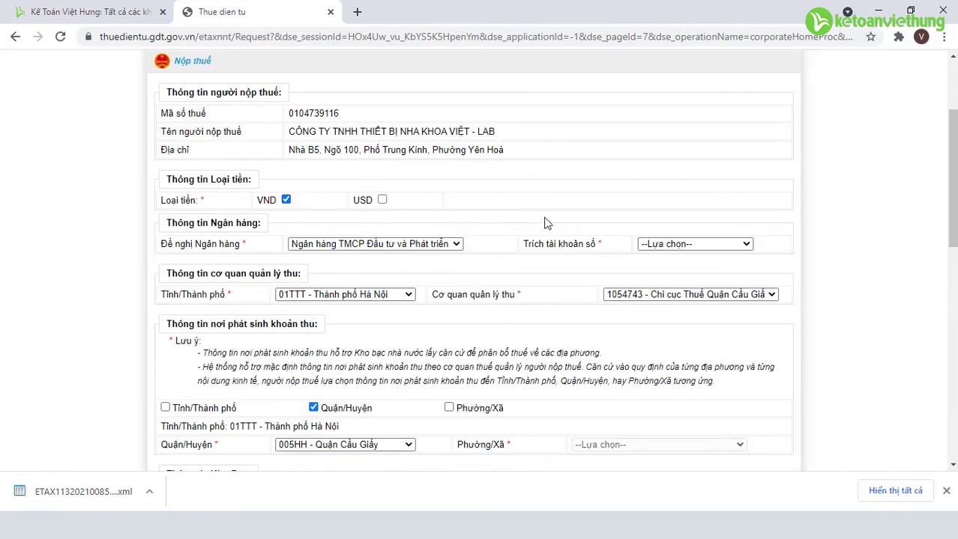
Choose the company's debit account and Agribank-CN Cầu Giấy as the collecting branch
scroll(667, 243, "down", 1)
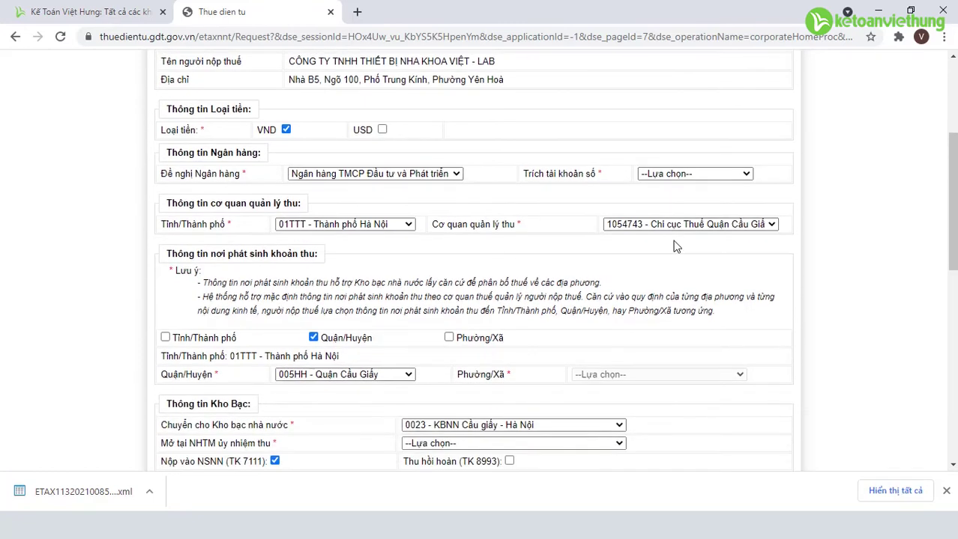
left_click(741, 178)
left_click(741, 198)
scroll(742, 202, "down", 1)
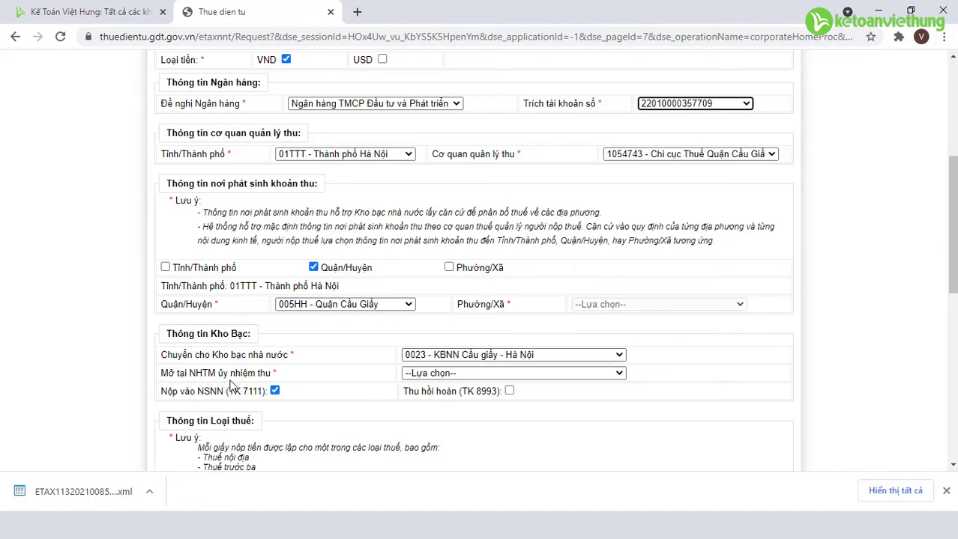
left_click(619, 374)
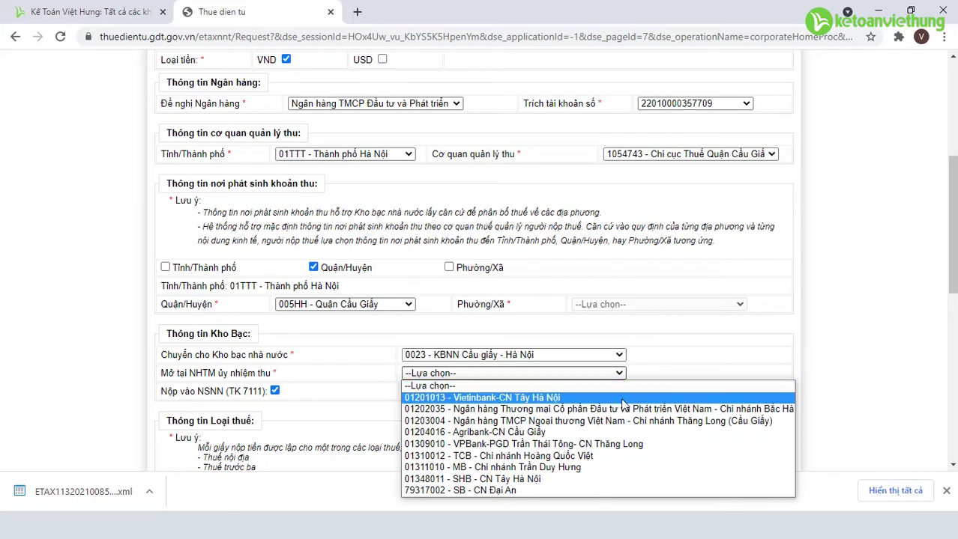
left_click(606, 437)
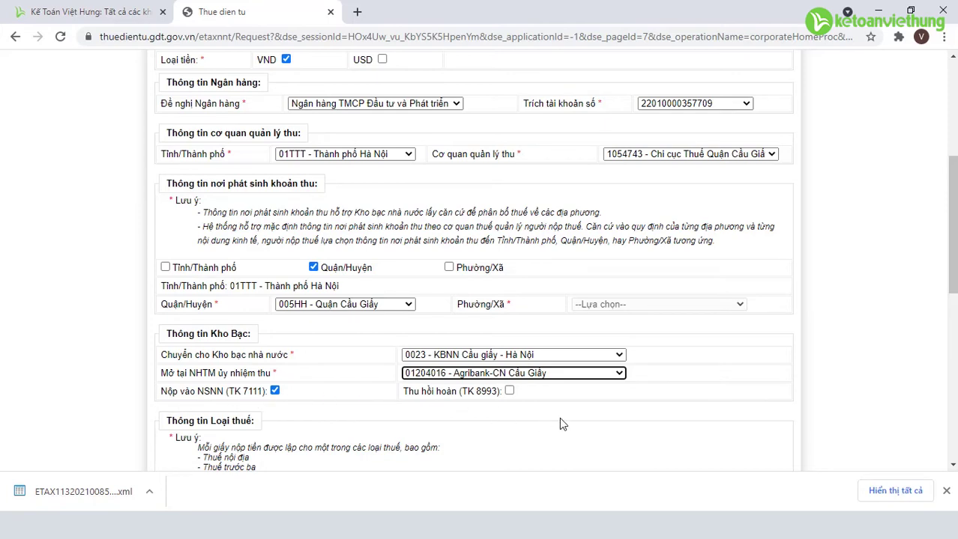
scroll(559, 425, "up", 3)
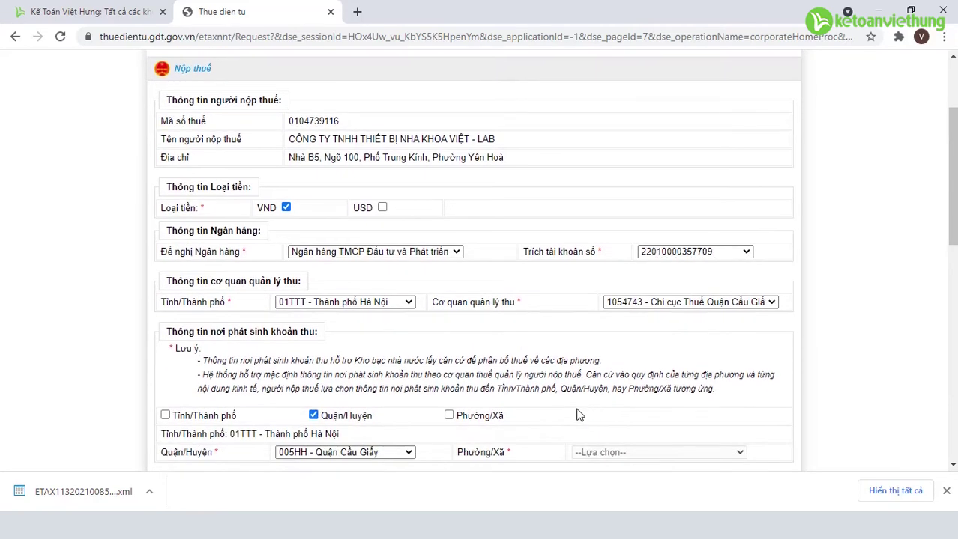
scroll(577, 410, "down", 3)
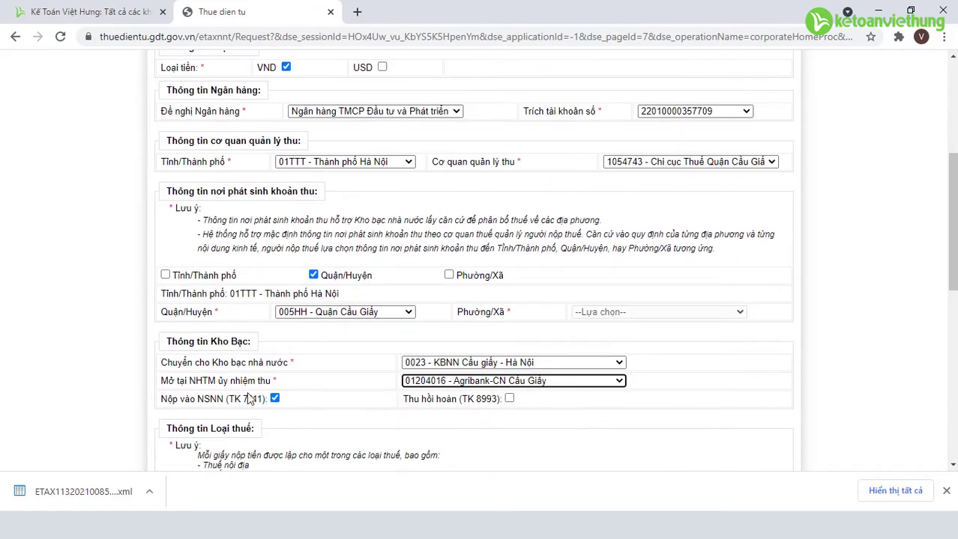
scroll(523, 424, "down", 5)
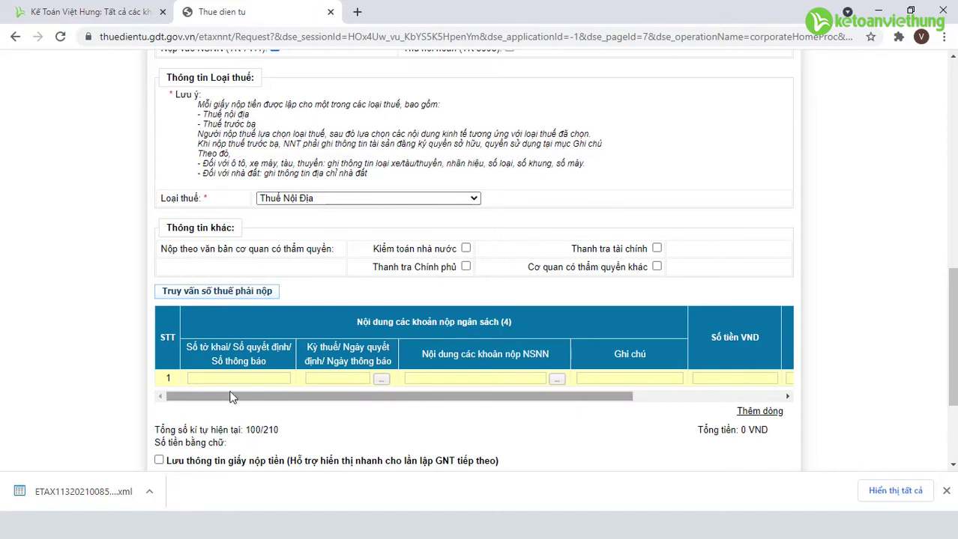
left_click(381, 380)
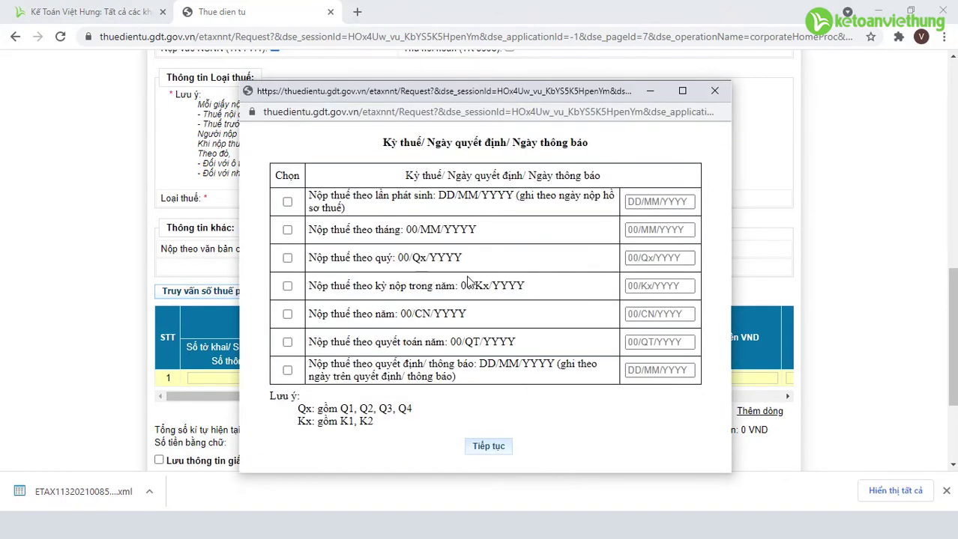
Set the budget row's tax period to quarterly 00/Q1/2021
left_click(287, 258)
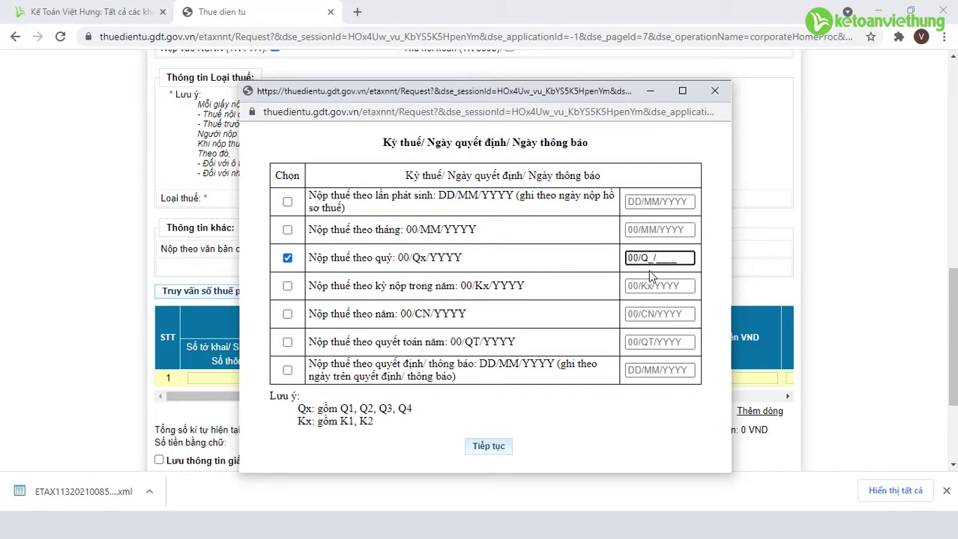
type("121")
key("BackSpace")
key("BackSpace")
type("2021")
left_click(485, 447)
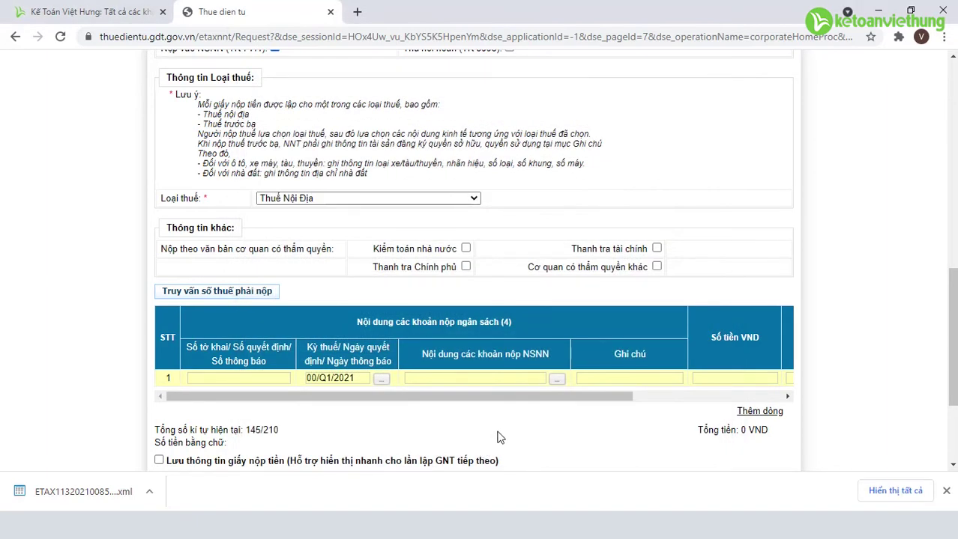
Look up category 1700 - Thuế giá trị gia tăng and assign content code 1701 to the row
left_click(555, 379)
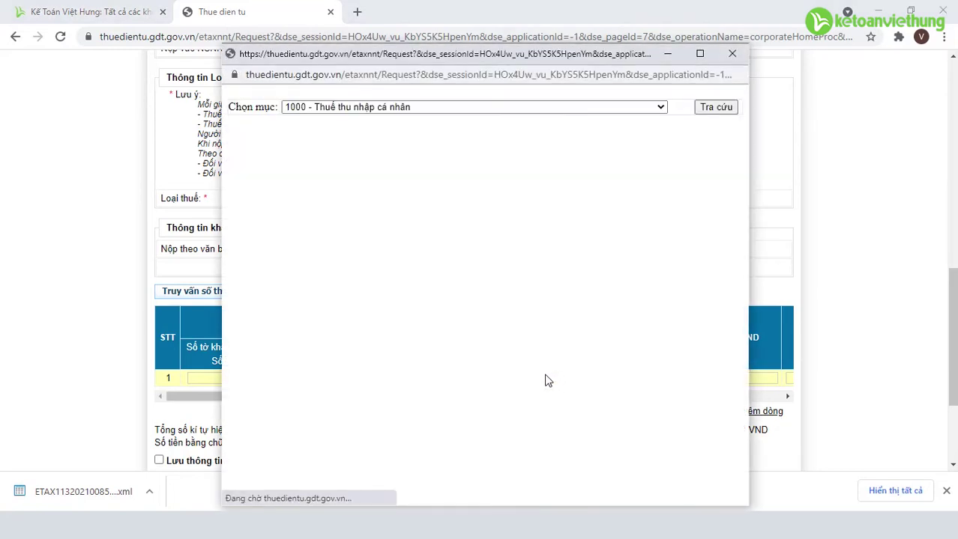
left_click(660, 108)
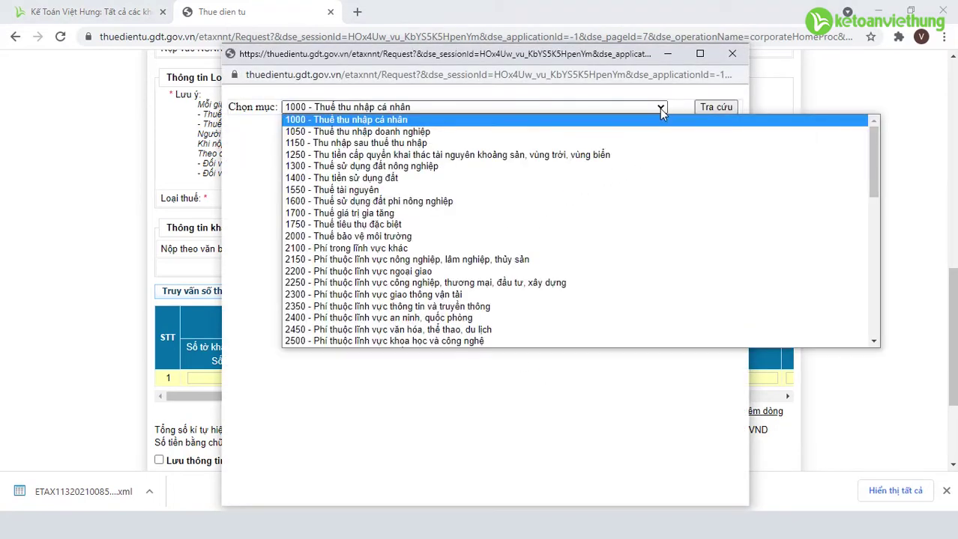
left_click(468, 214)
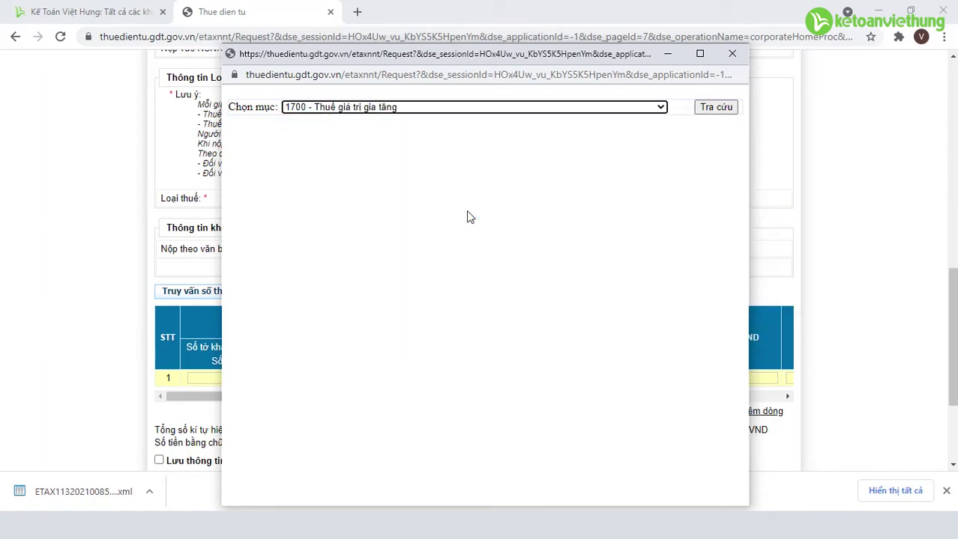
left_click(715, 108)
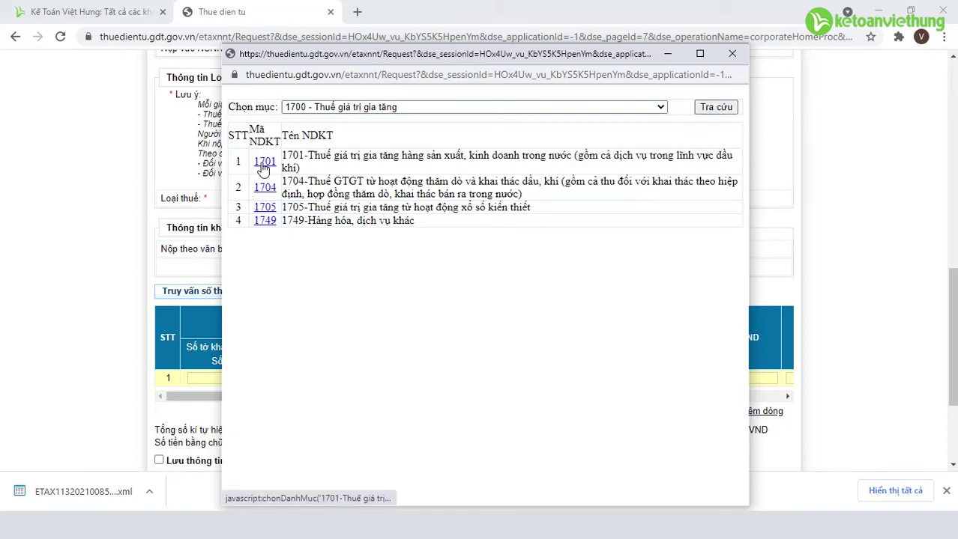
left_click(264, 163)
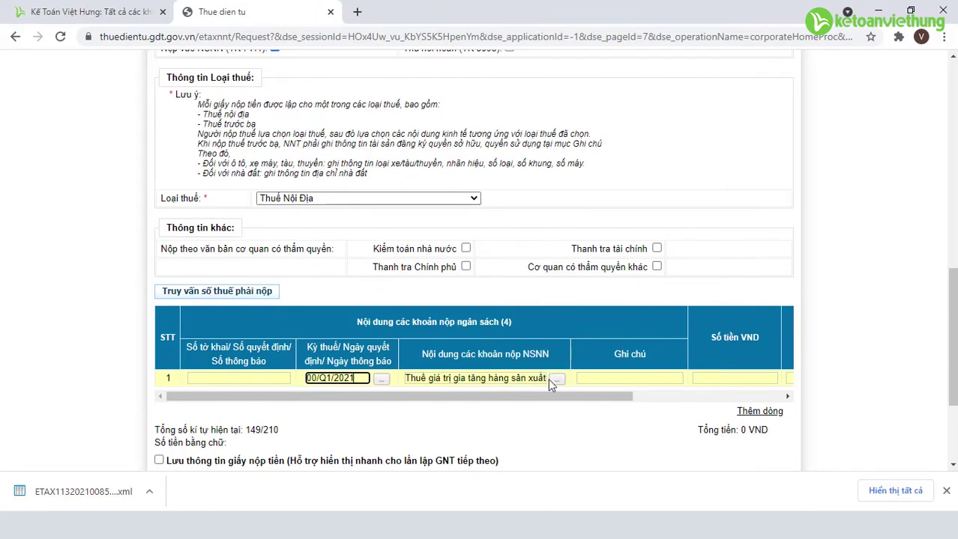
Enter note 'Tiền thuế GTGT quý 1/2021' and amount 8809338, verified against declaration row [40]
left_click(618, 378)
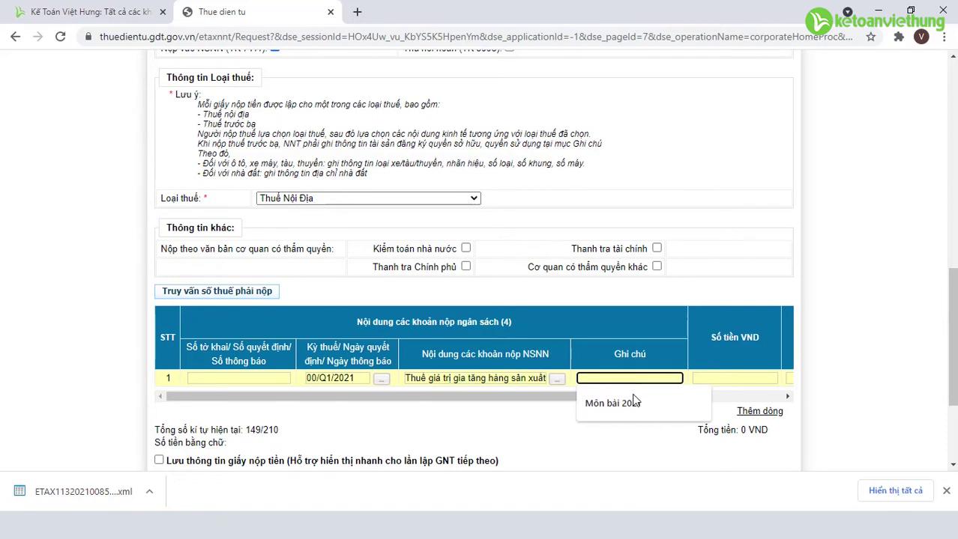
type("Ti")
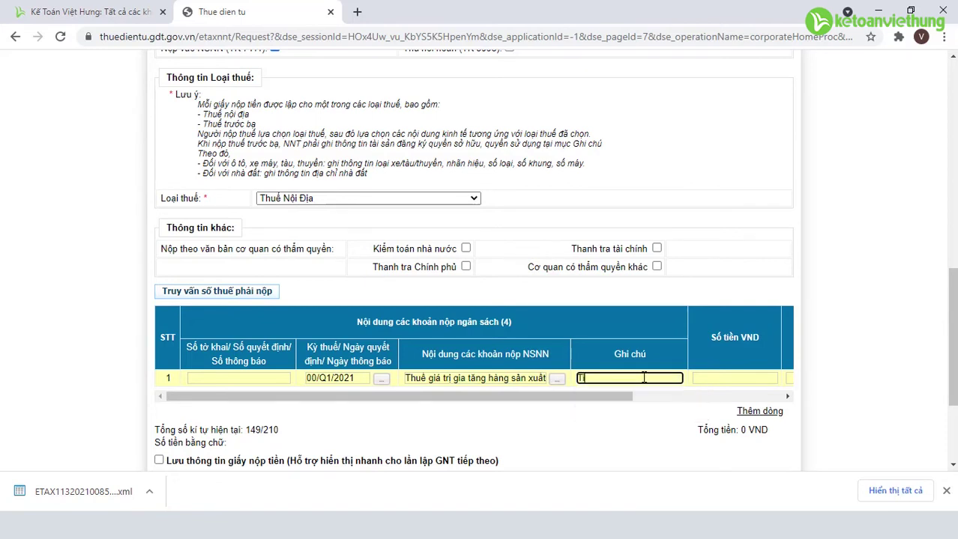
type("ền thuế GTGT quý ")
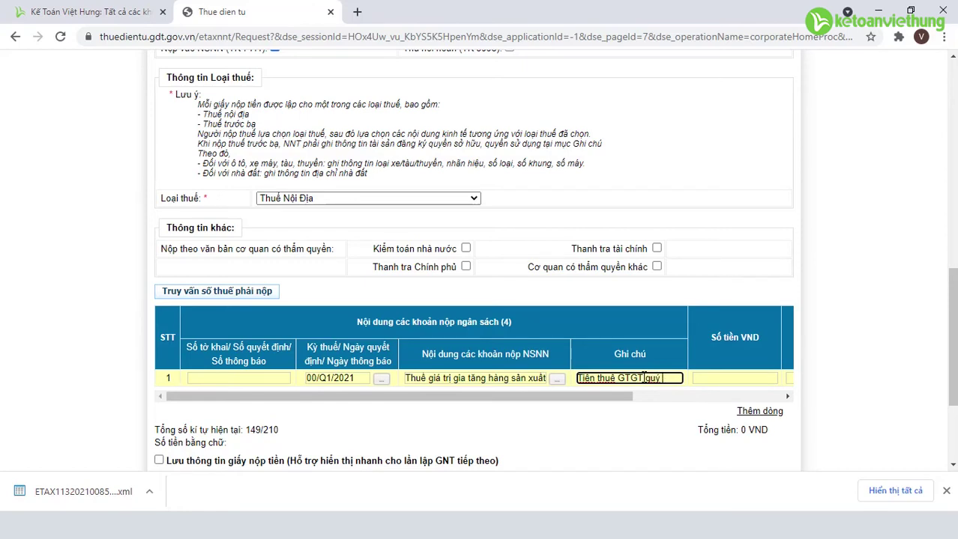
type("1/2021")
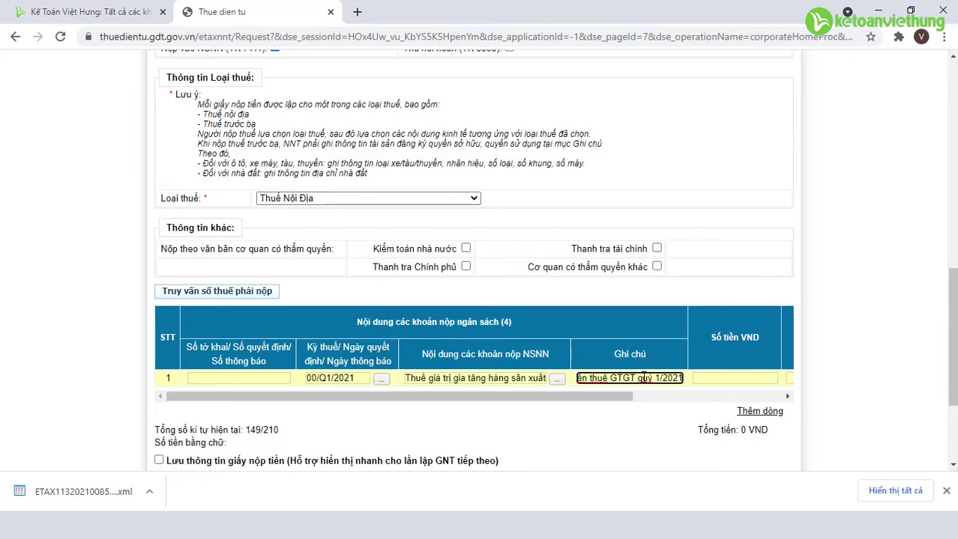
left_click(728, 378)
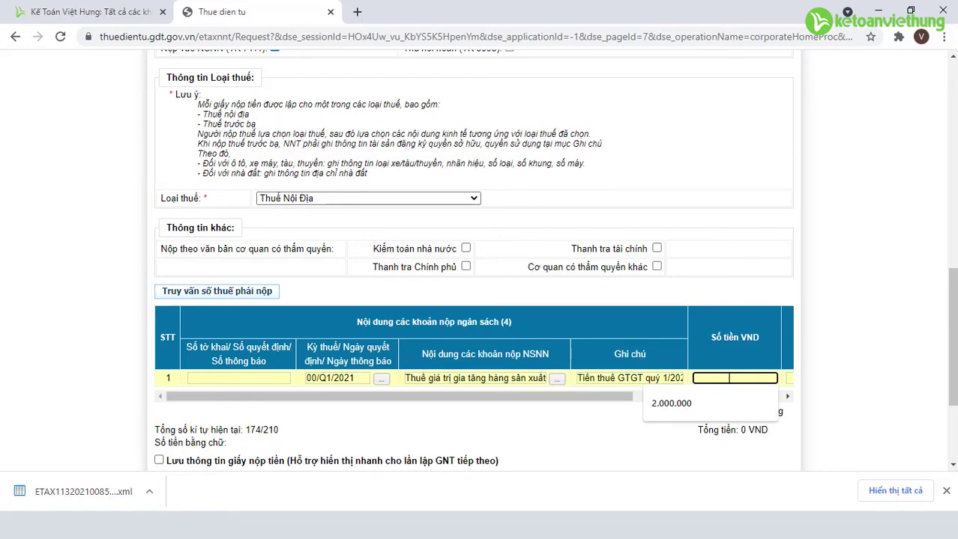
type("8809")
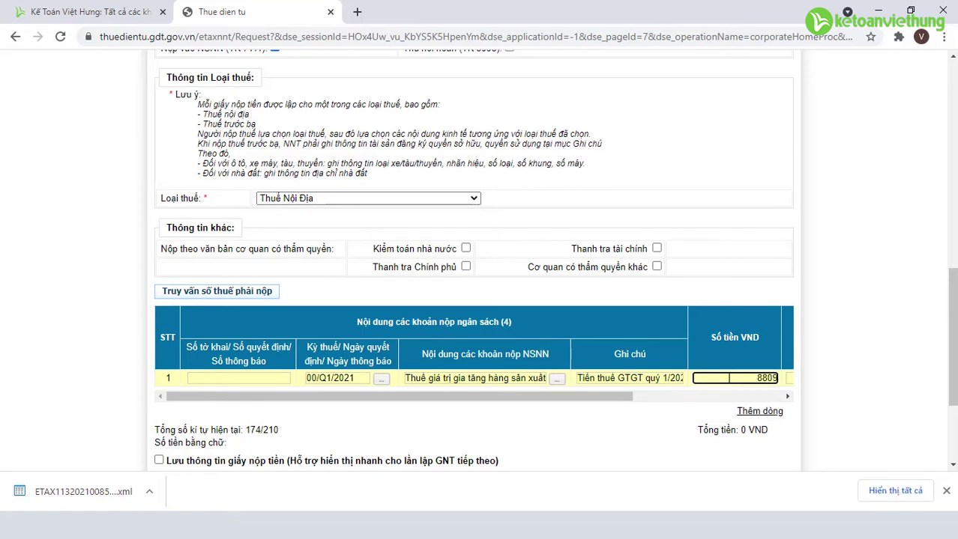
type("338")
key("alt+Tab")
scroll(677, 432, "down", 5)
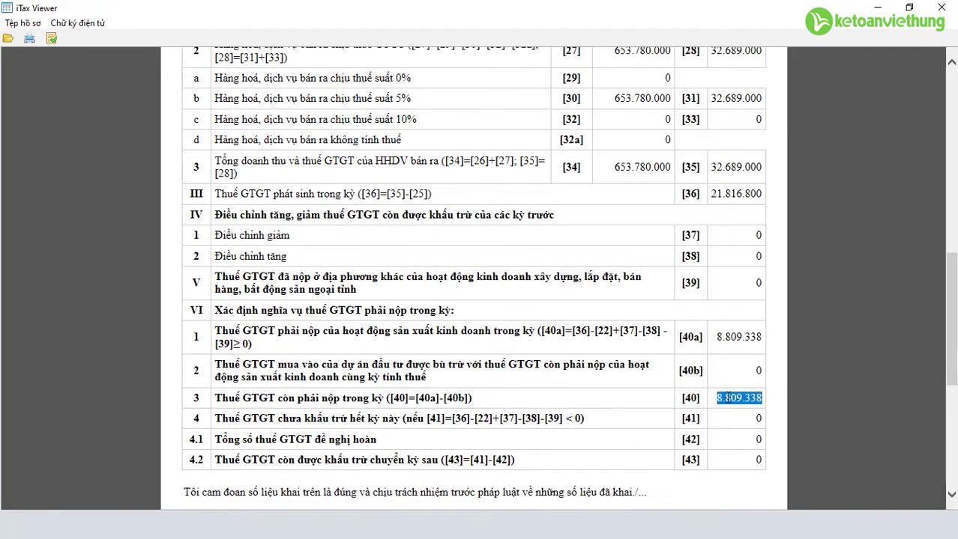
left_click(730, 397)
left_click_drag(717, 398, 762, 398)
key("alt+Tab")
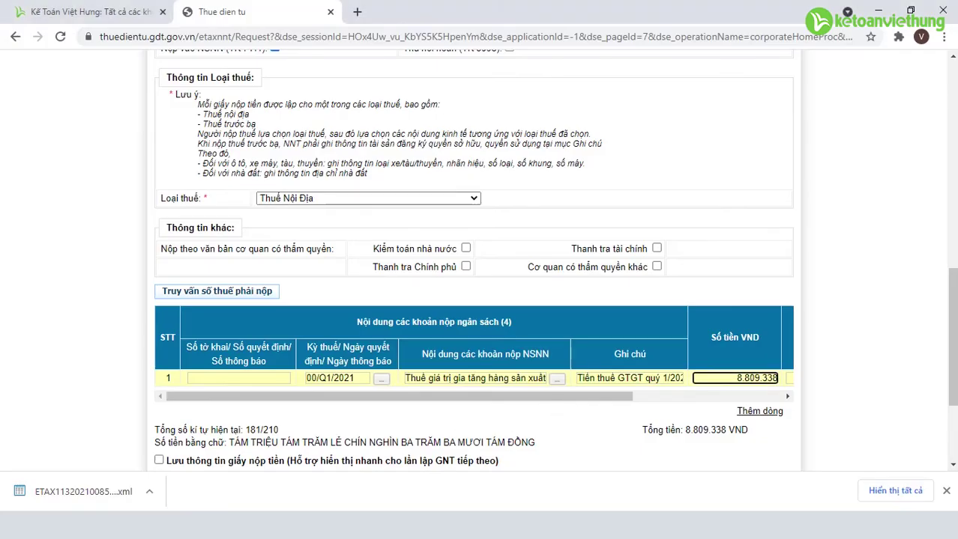
Complete the slip with Hoàn thành and review the 8,809,338 VND payment slip preview
scroll(535, 370, "down", 2)
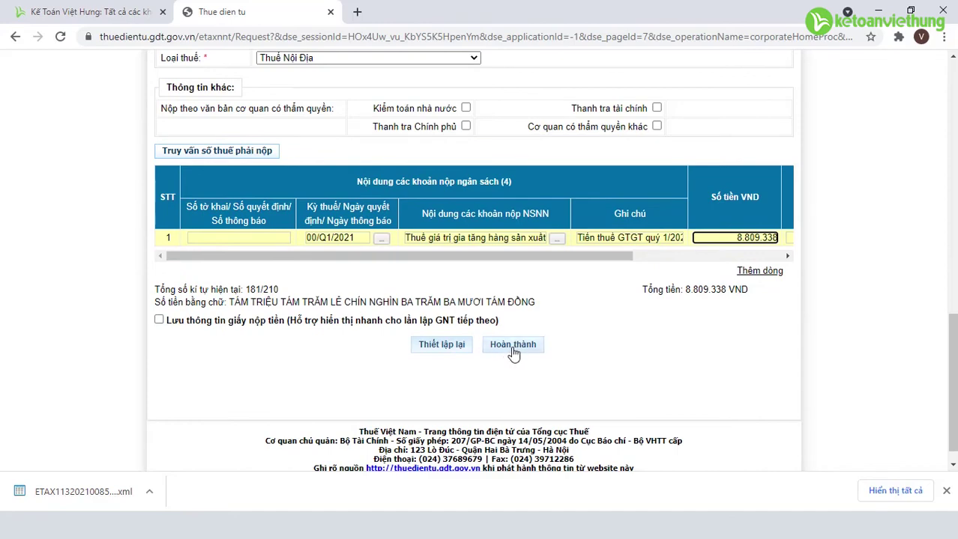
left_click(514, 353)
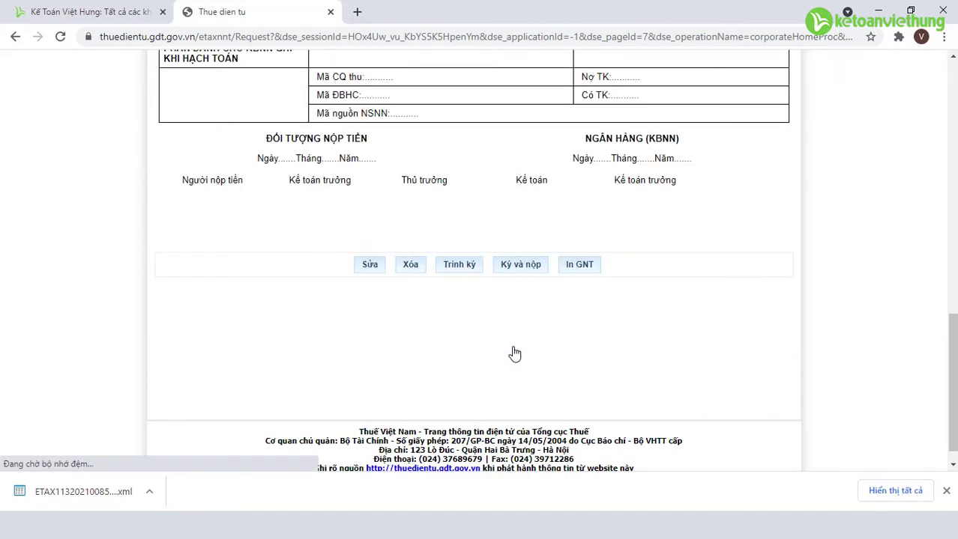
scroll(512, 346, "down", 4)
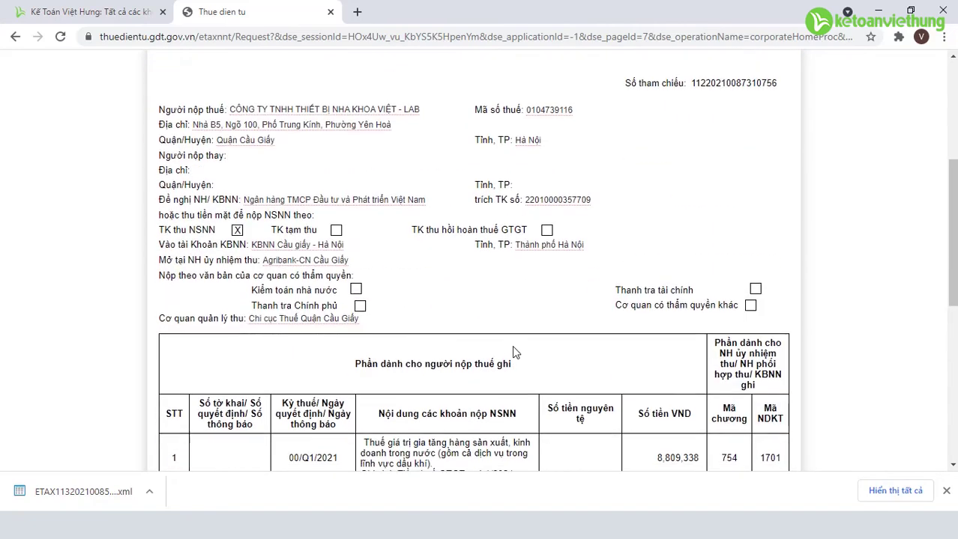
scroll(512, 345, "down", 2)
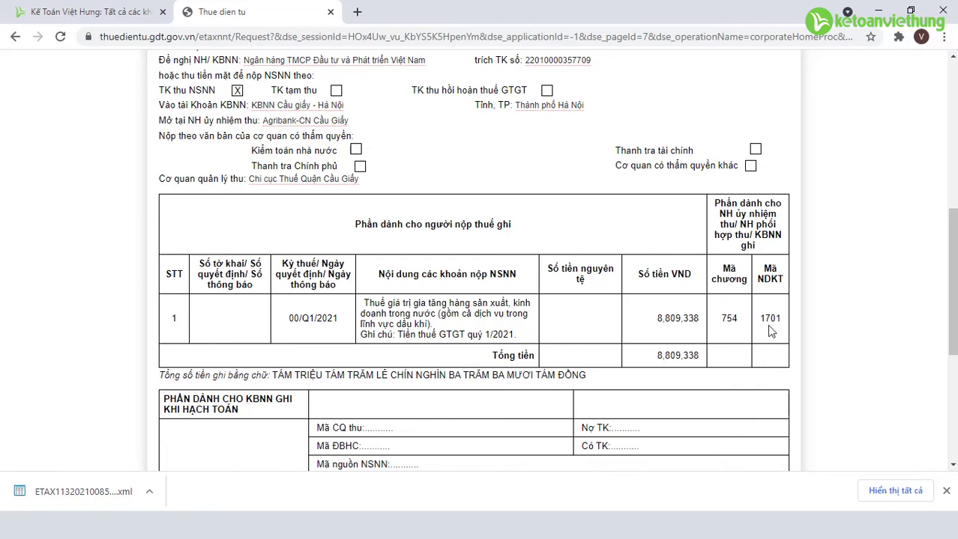
scroll(749, 349, "down", 3)
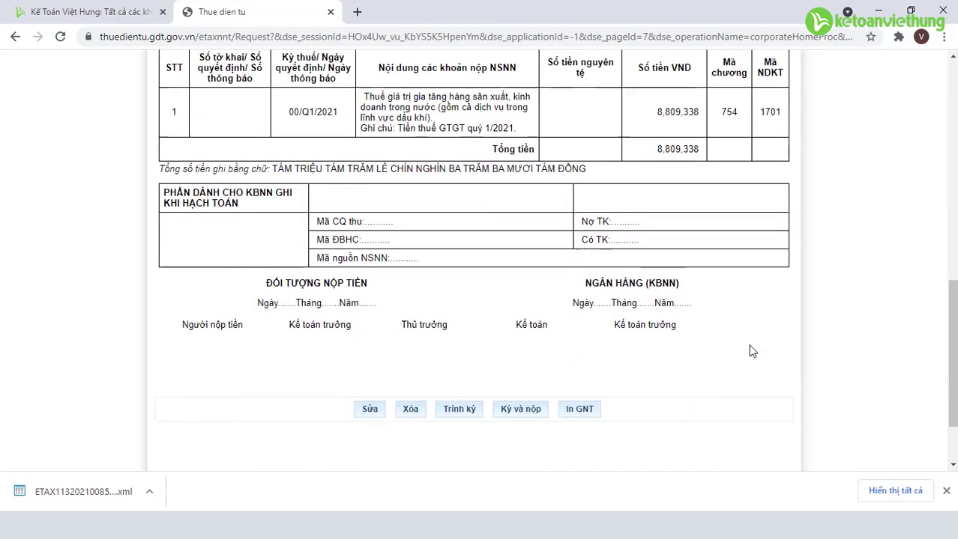
scroll(751, 351, "up", 8)
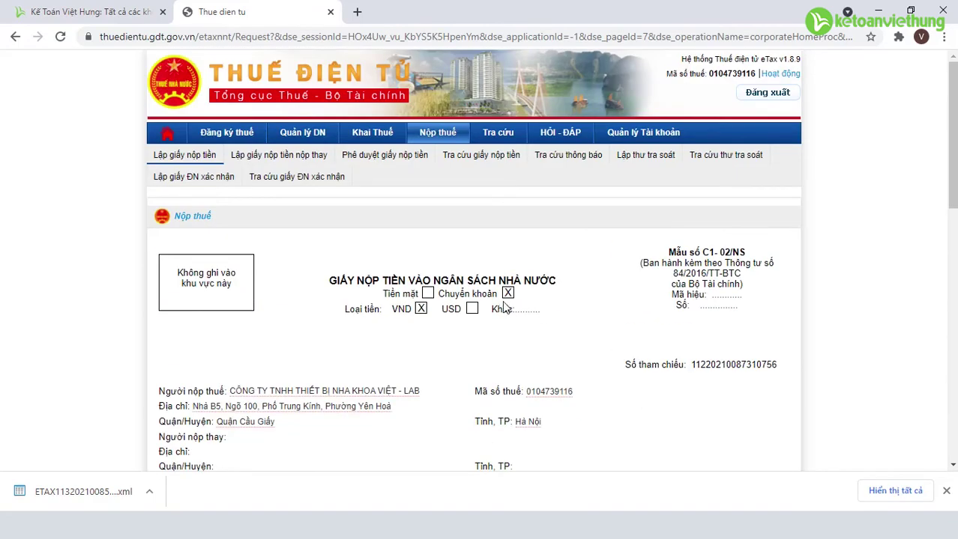
scroll(525, 307, "down", 2)
scroll(548, 318, "down", 6)
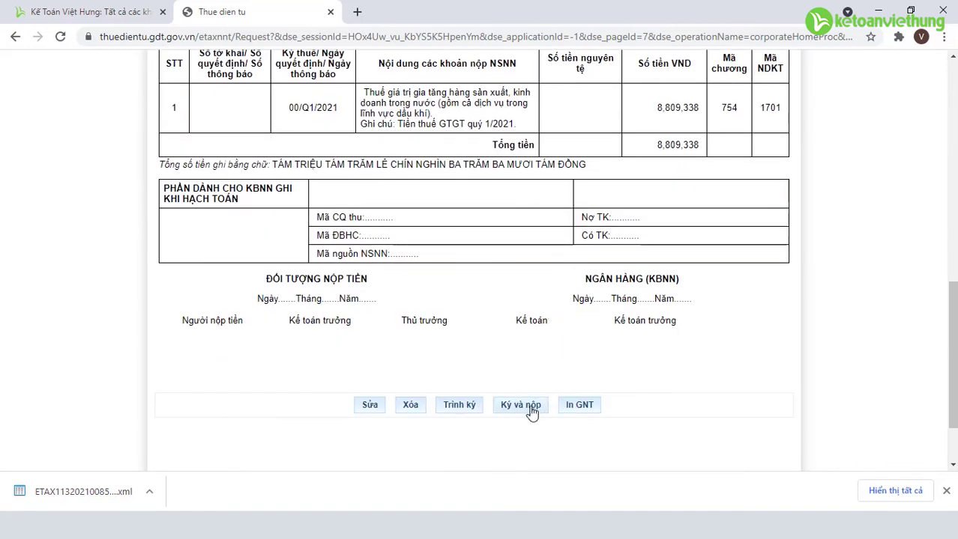
Sign the payment slip with the certificate valid until 10/04/2022, entering the token PIN
left_click(523, 412)
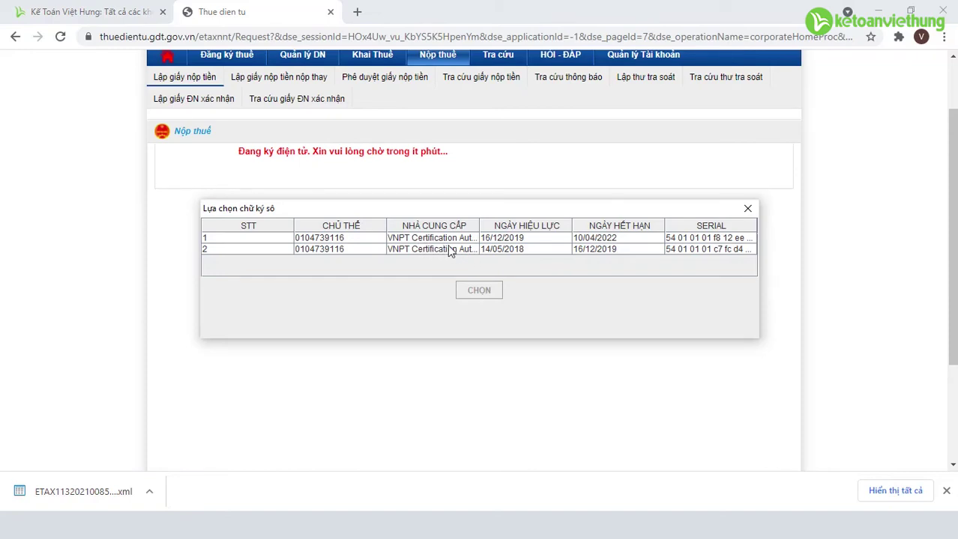
left_click(468, 240)
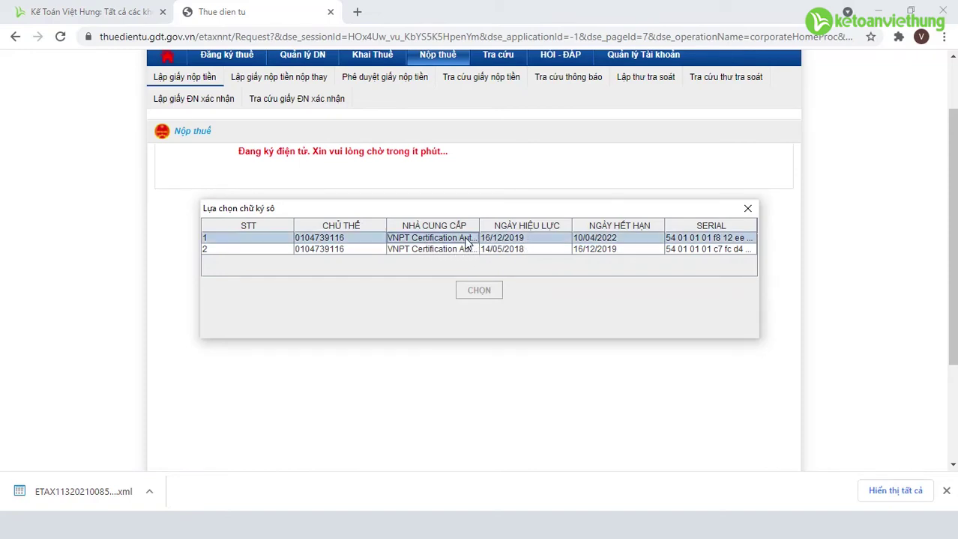
left_click(487, 290)
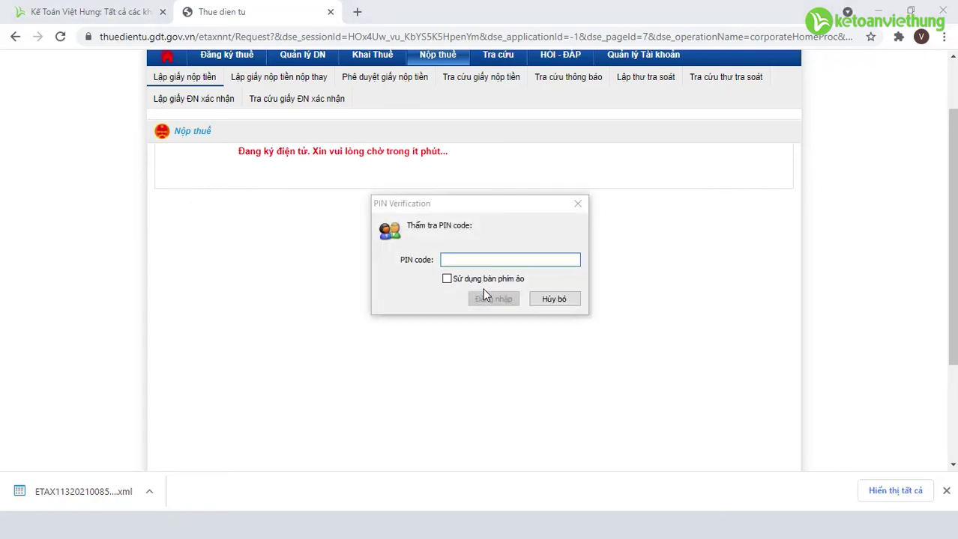
type("••••••••••")
left_click(499, 302)
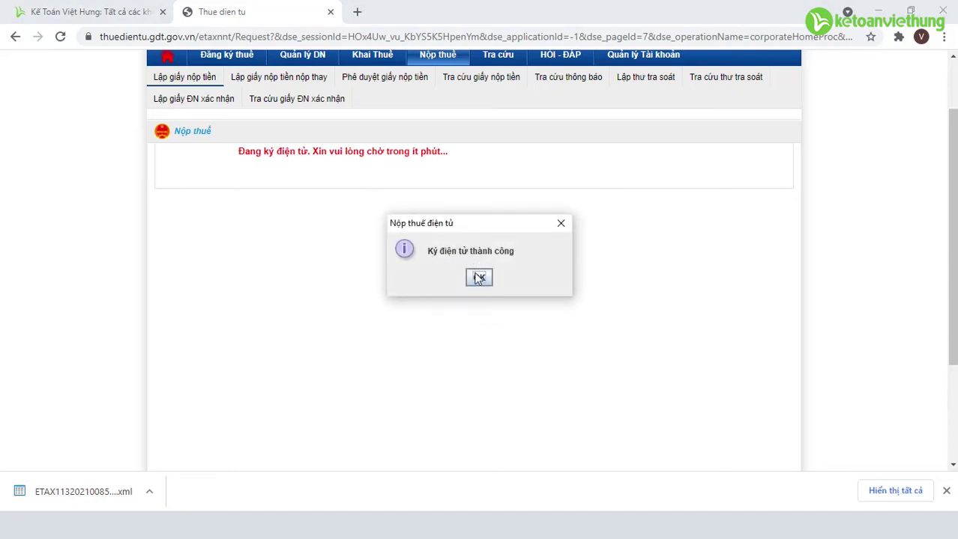
Acknowledge the signing success notice and finish the submission to reach a blank slip form
left_click(478, 280)
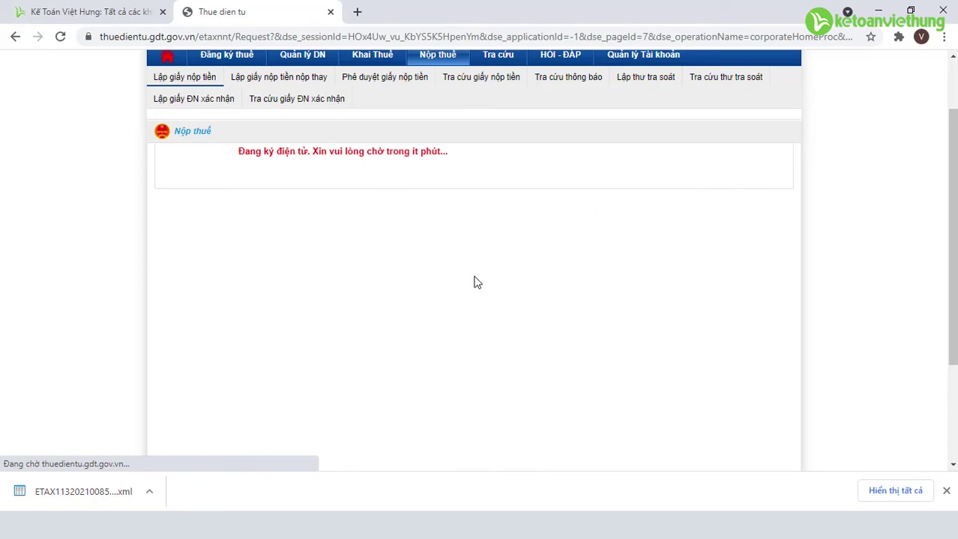
scroll(477, 280, "down", 1)
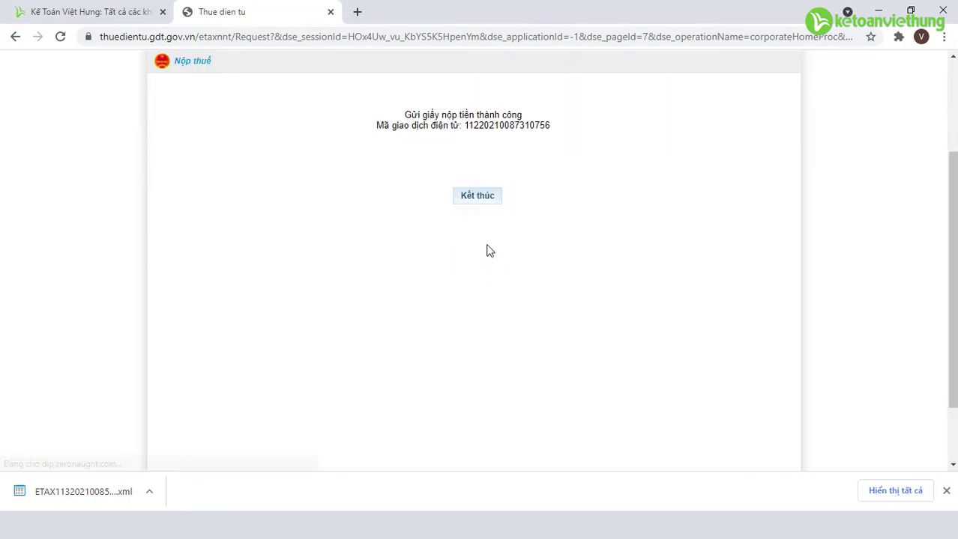
left_click(484, 196)
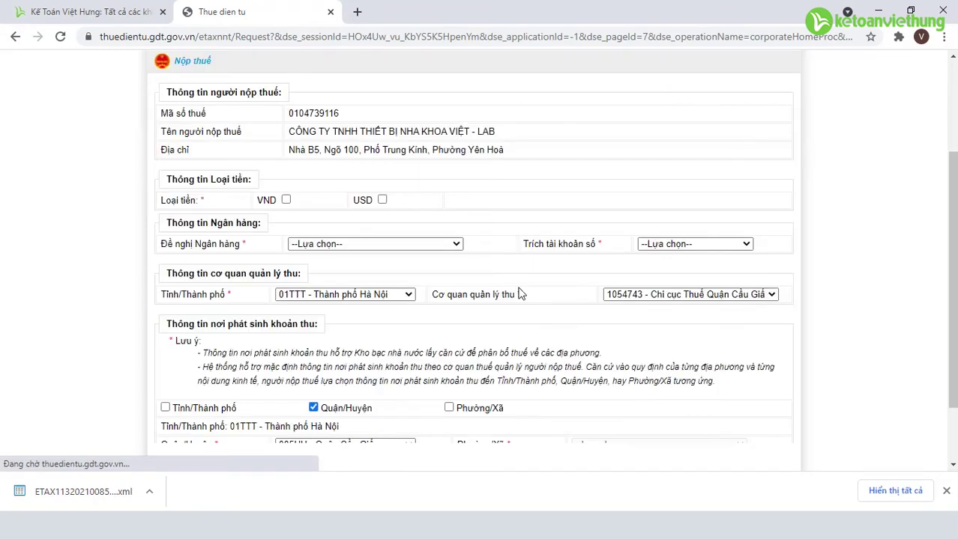
Search Tra cứu giấy nộp tiền from 12/05/2021 and verify the 8,809,338 VND slip reads Nộp thuế thành công
scroll(571, 352, "down", 7)
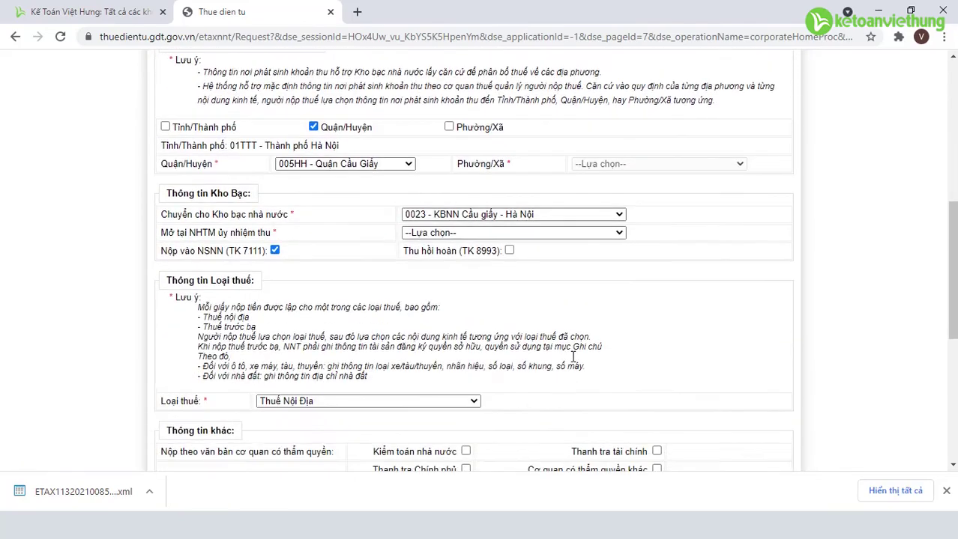
scroll(572, 357, "down", 2)
scroll(571, 355, "up", 10)
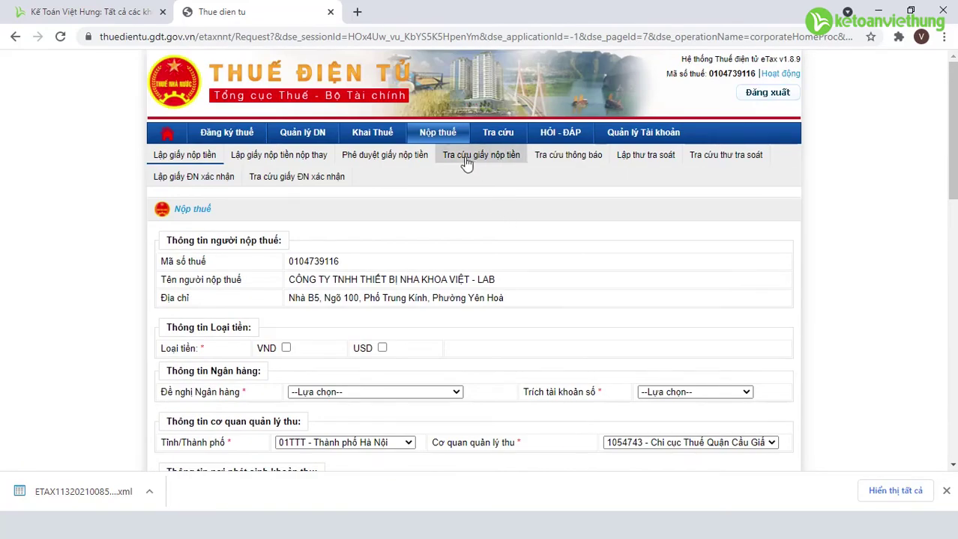
left_click(483, 163)
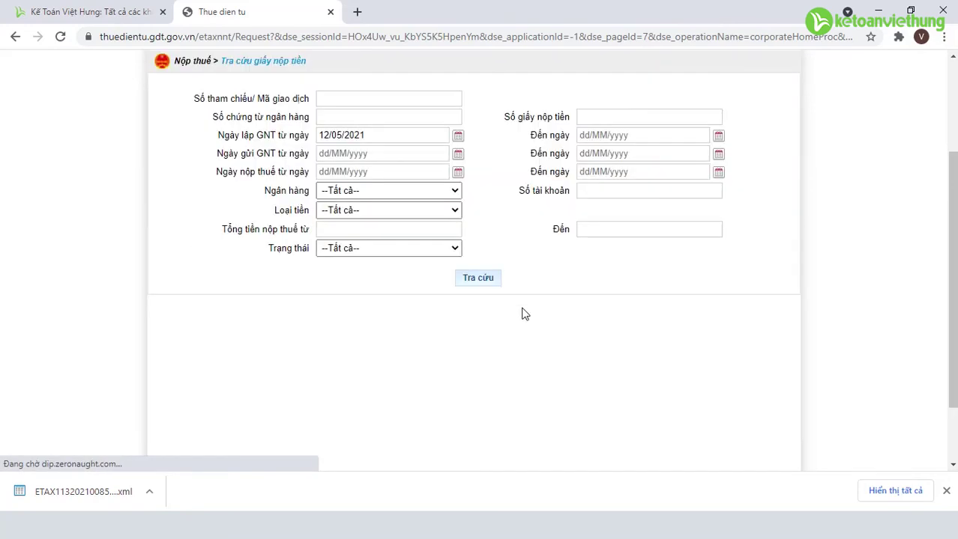
left_click(482, 429)
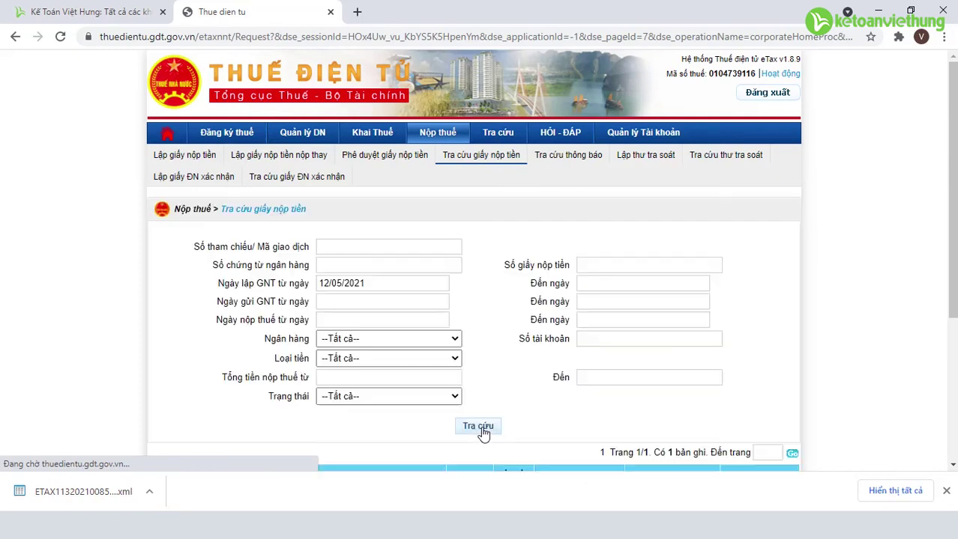
scroll(485, 427, "down", 2)
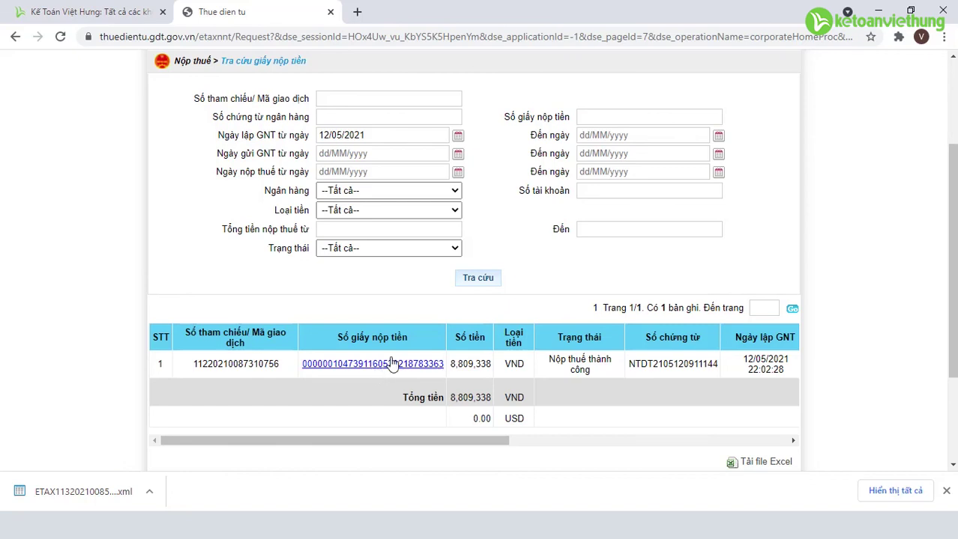
scroll(637, 268, "up", 2)
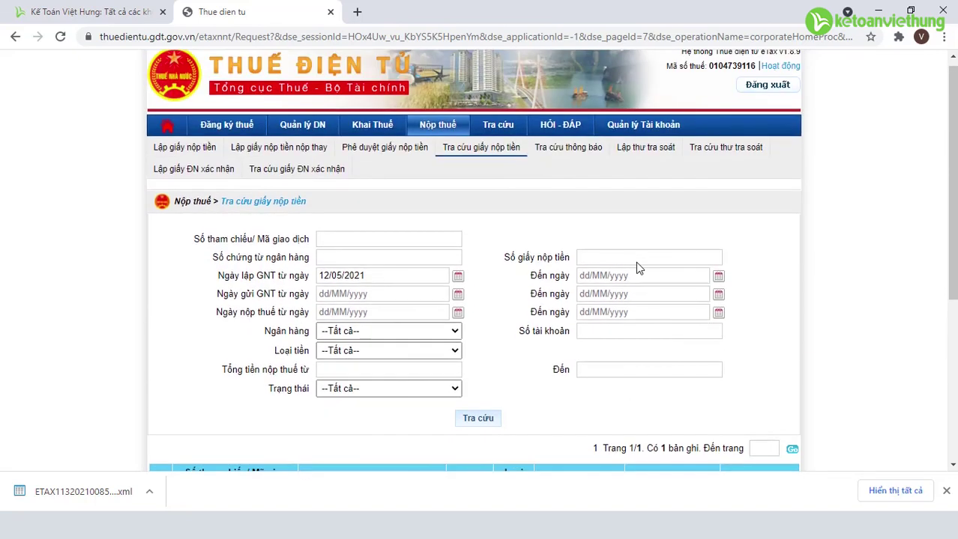